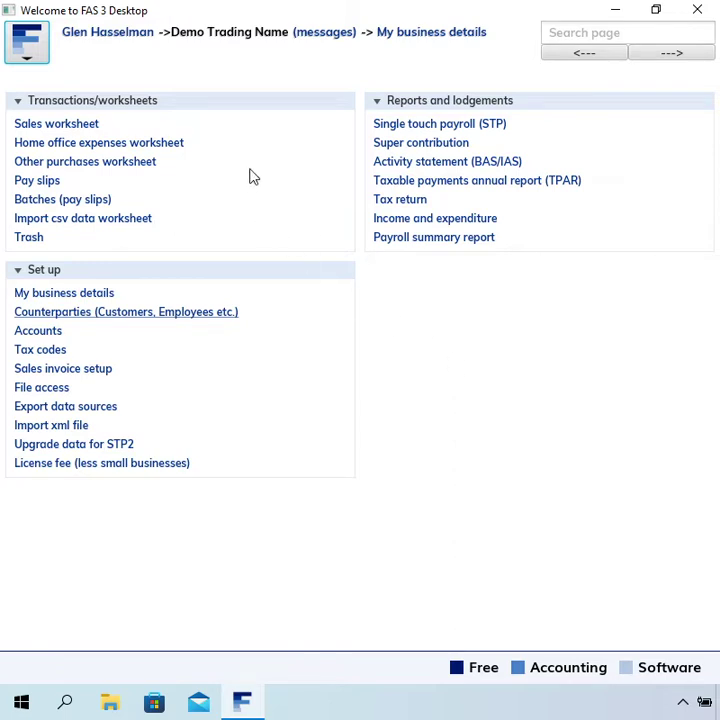
Step: Show the sales worksheet for 01 Mar 2022 to 30 Jun 2022, picking 1 March from the calendar
{"action": "left_click", "coordinate": [75, 132]}
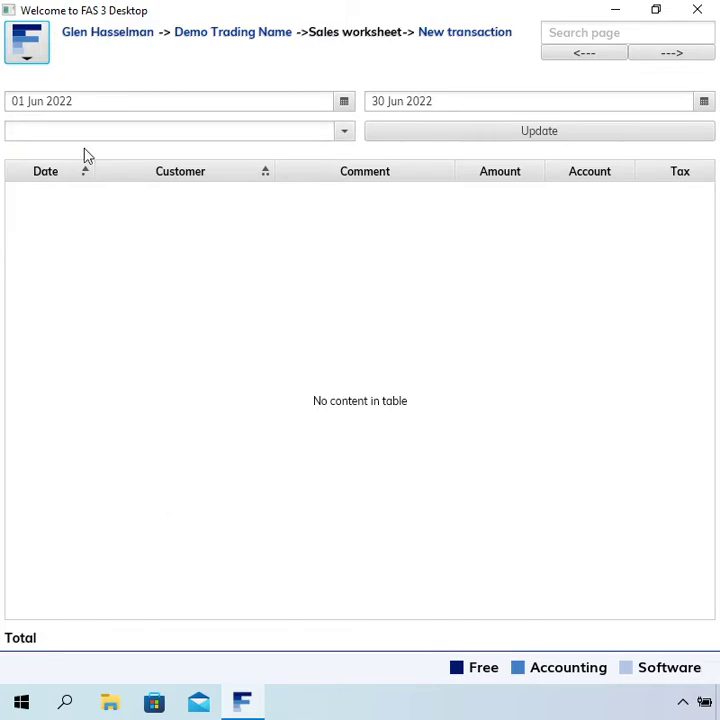
{"action": "left_click", "coordinate": [86, 100]}
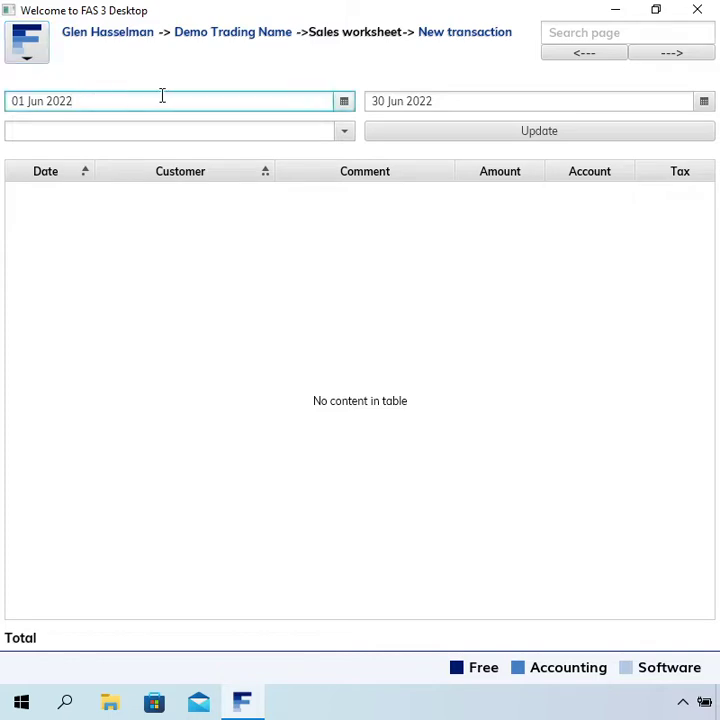
{"action": "left_click", "coordinate": [510, 102]}
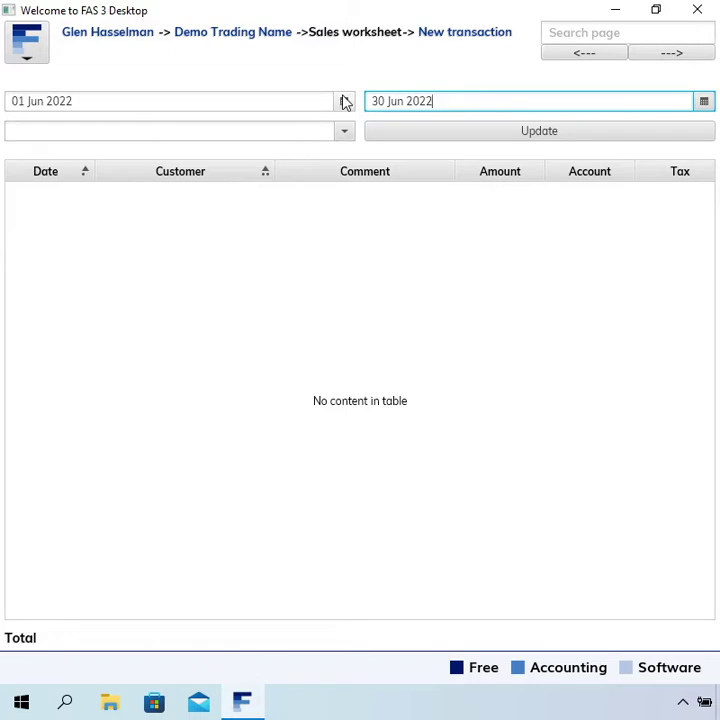
{"action": "left_click", "coordinate": [11, 109]}
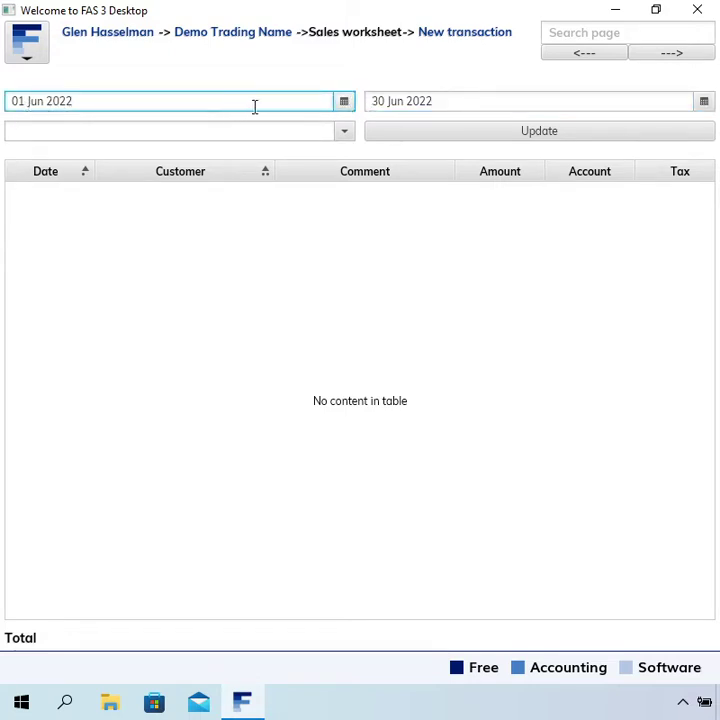
{"action": "left_click", "coordinate": [344, 102]}
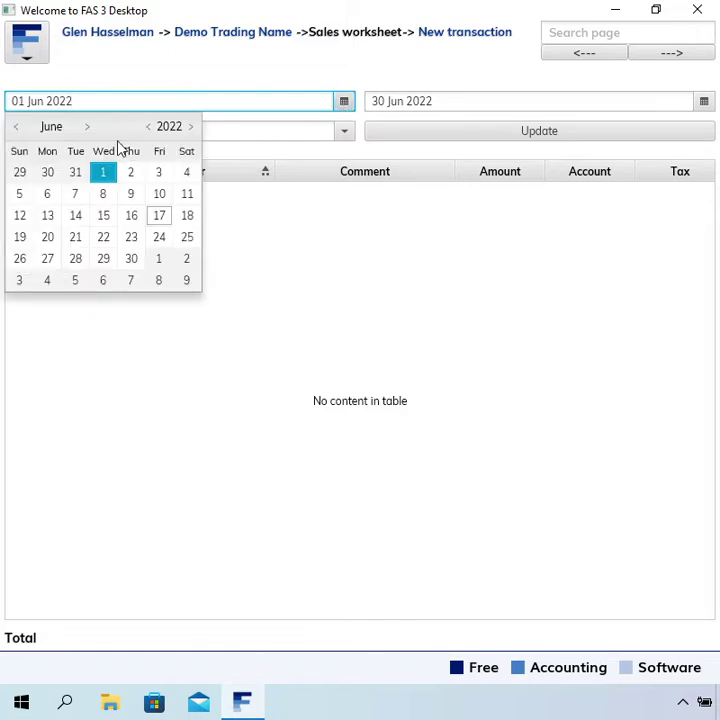
{"action": "left_click", "coordinate": [16, 127]}
{"action": "left_click", "coordinate": [16, 127]}
{"action": "left_click", "coordinate": [16, 127]}
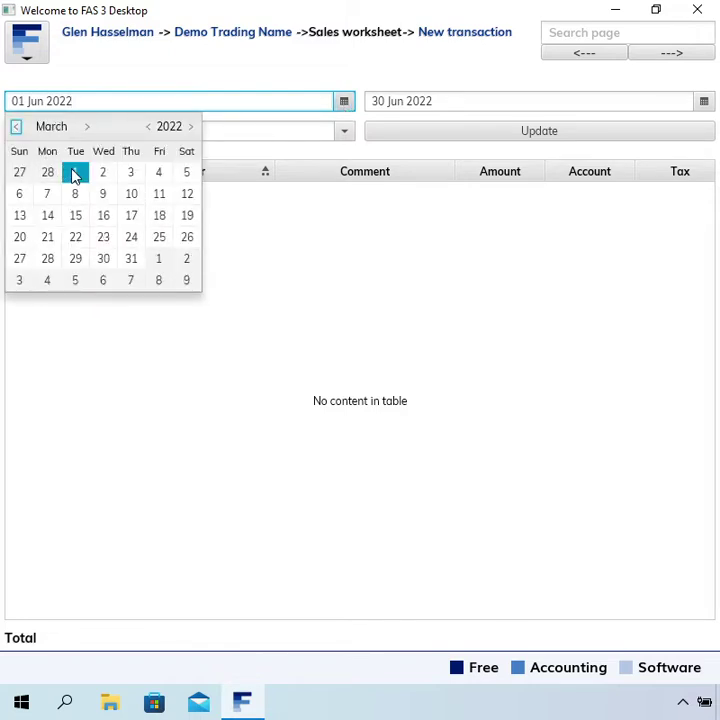
{"action": "left_click", "coordinate": [75, 172]}
{"action": "left_click", "coordinate": [478, 138]}
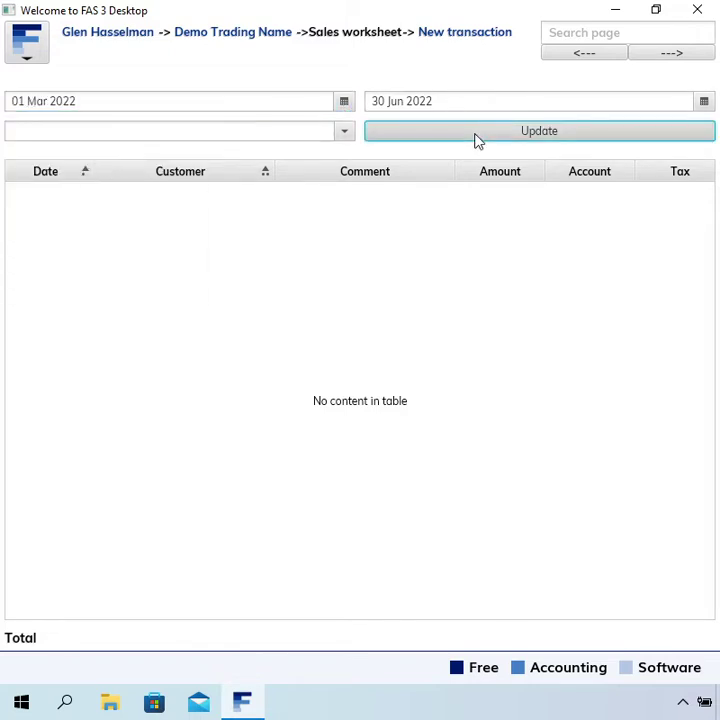
{"action": "left_click", "coordinate": [462, 42]}
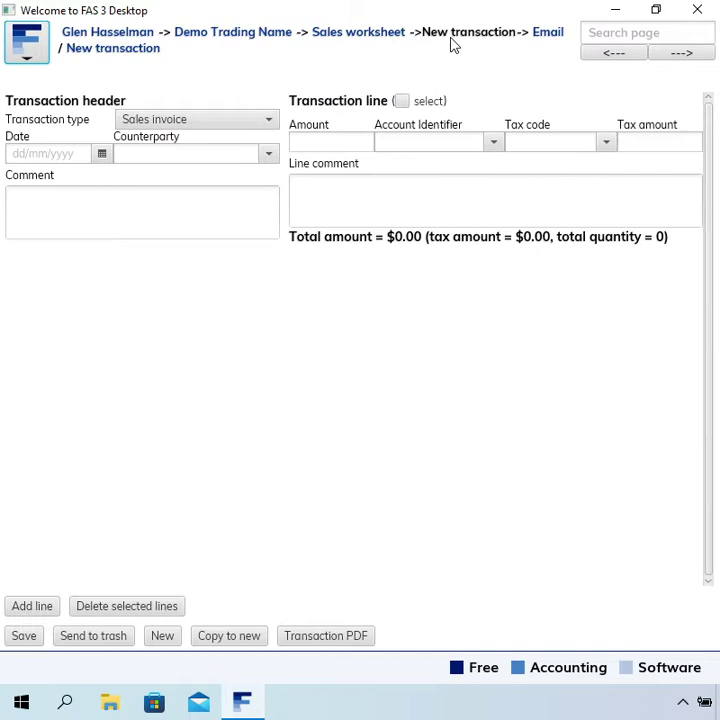
{"action": "left_click", "coordinate": [233, 131]}
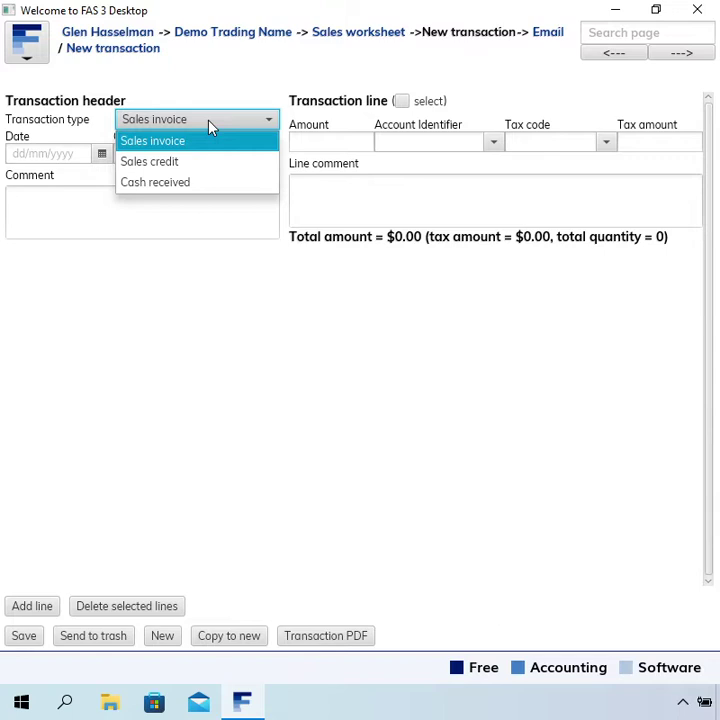
{"action": "left_click", "coordinate": [210, 125]}
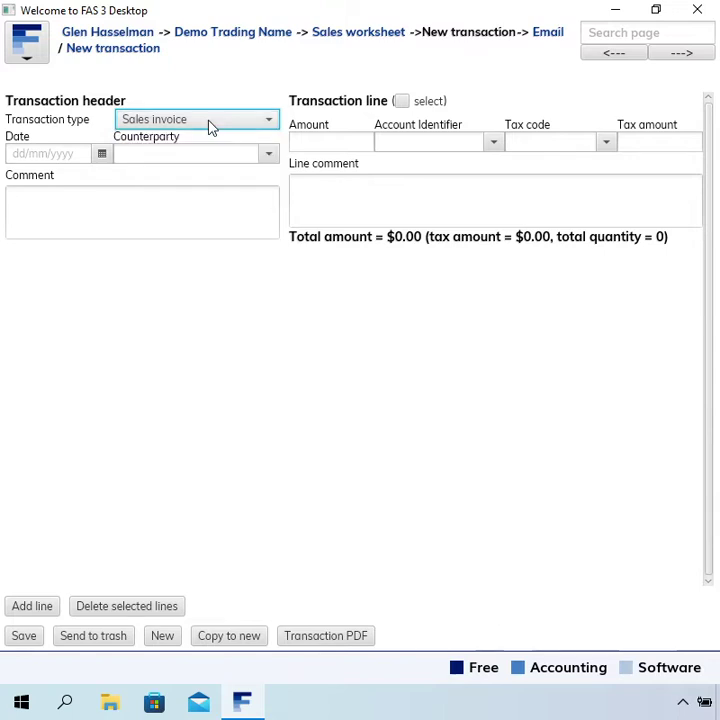
Step: Date the invoice 17 June 2022 and choose A Customer as counterparty via the 'cus' search
{"action": "left_click", "coordinate": [104, 156]}
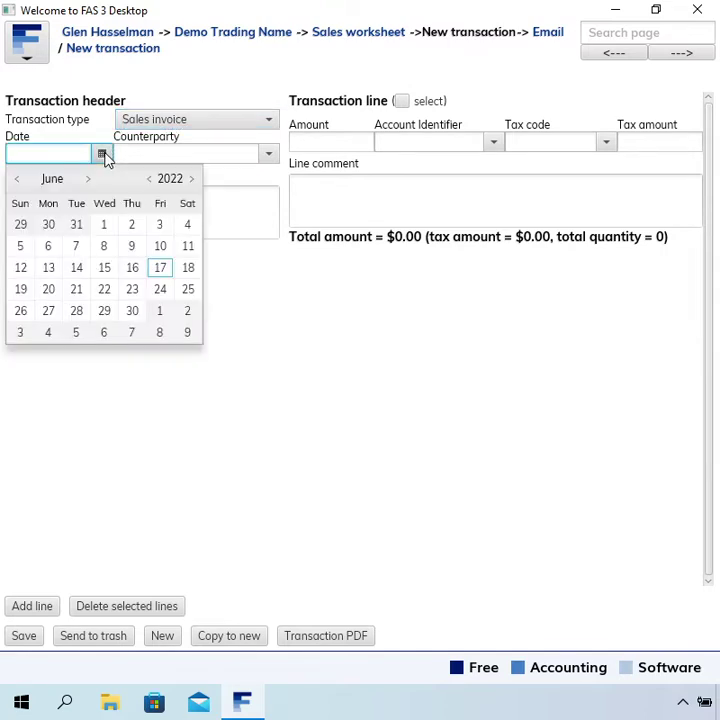
{"action": "left_click", "coordinate": [161, 270]}
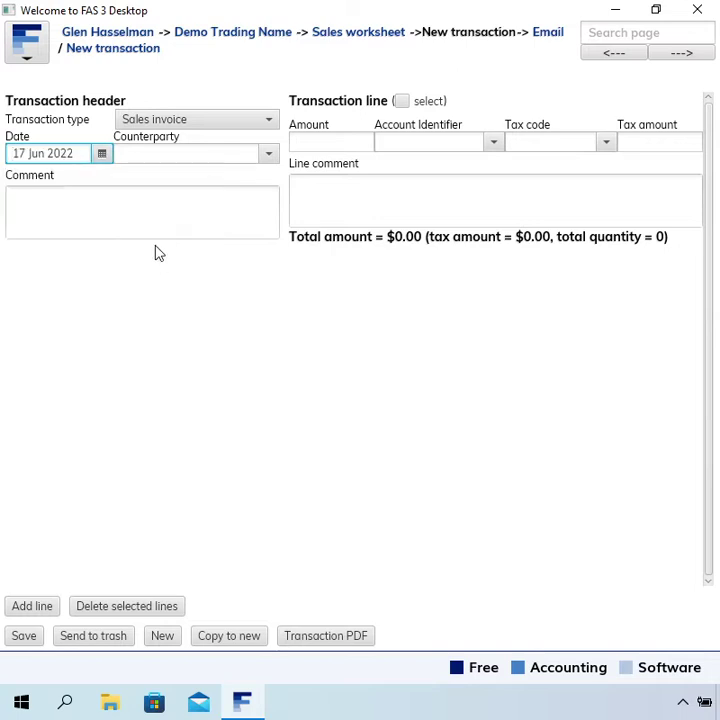
{"action": "left_click", "coordinate": [218, 152]}
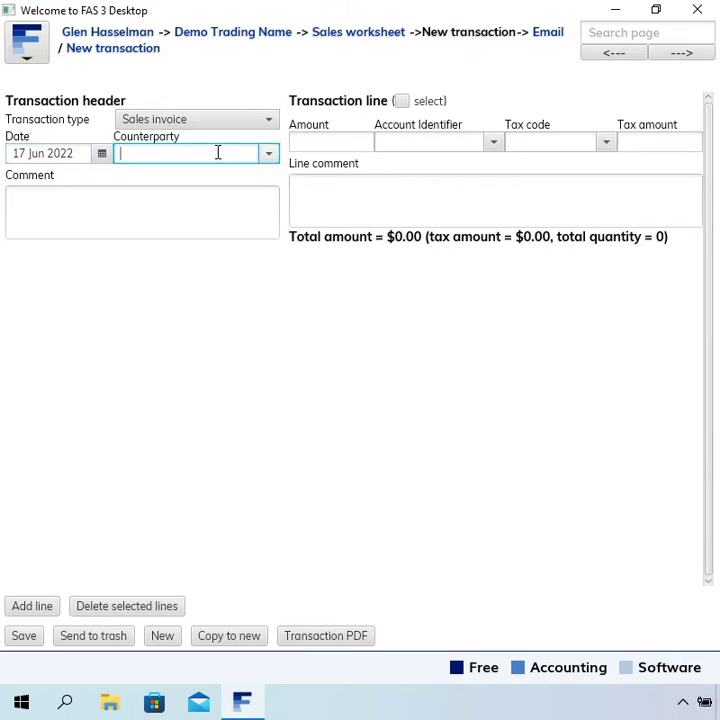
{"action": "type", "text": "c"}
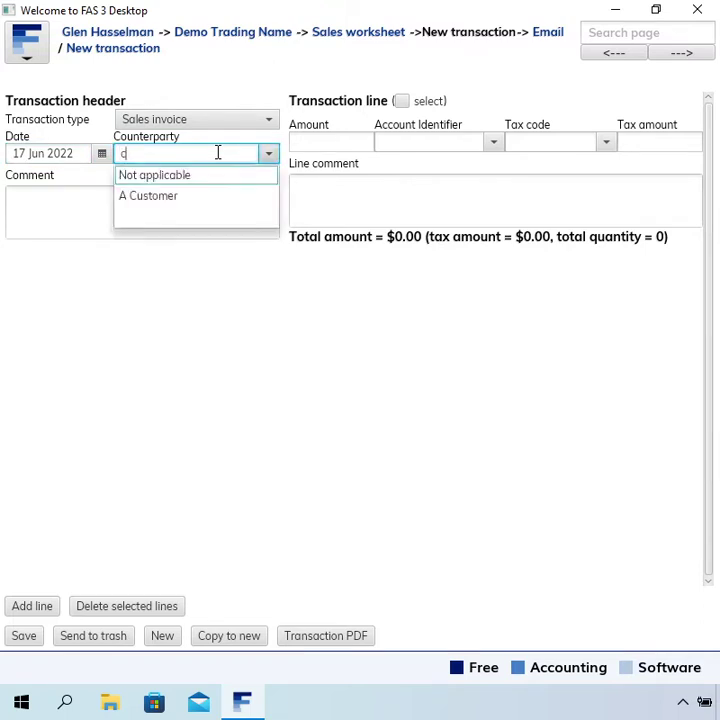
{"action": "type", "text": "us"}
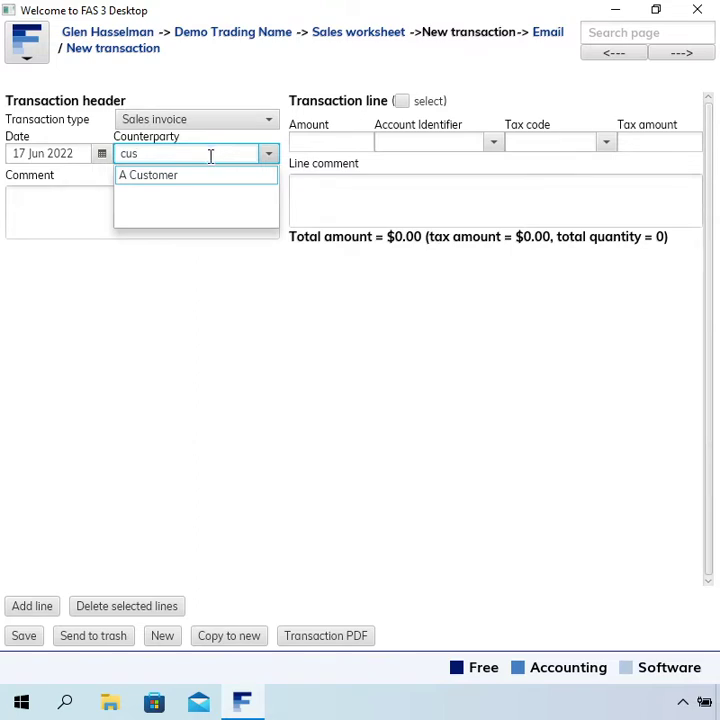
{"action": "key", "text": "BackSpace"}
{"action": "key", "text": "BackSpace"}
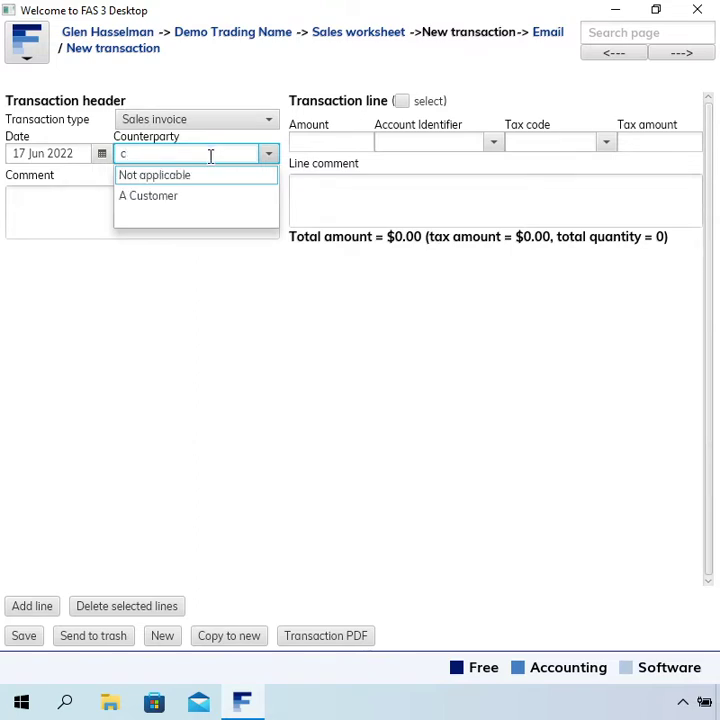
{"action": "key", "text": "BackSpace"}
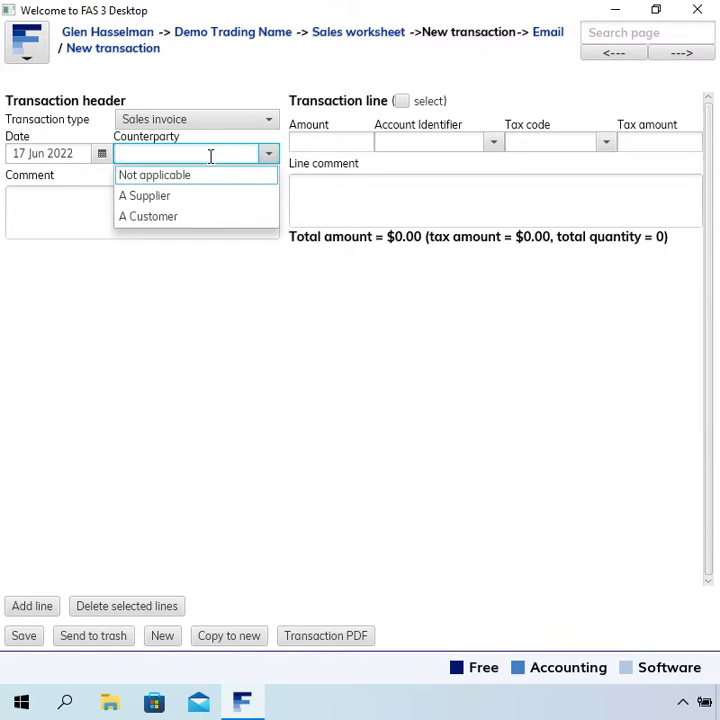
{"action": "type", "text": "c"}
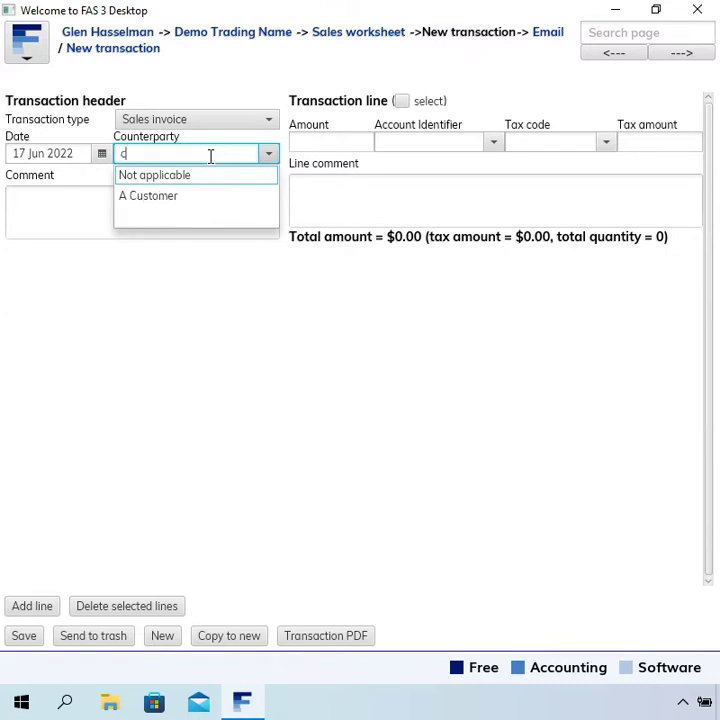
{"action": "type", "text": "us"}
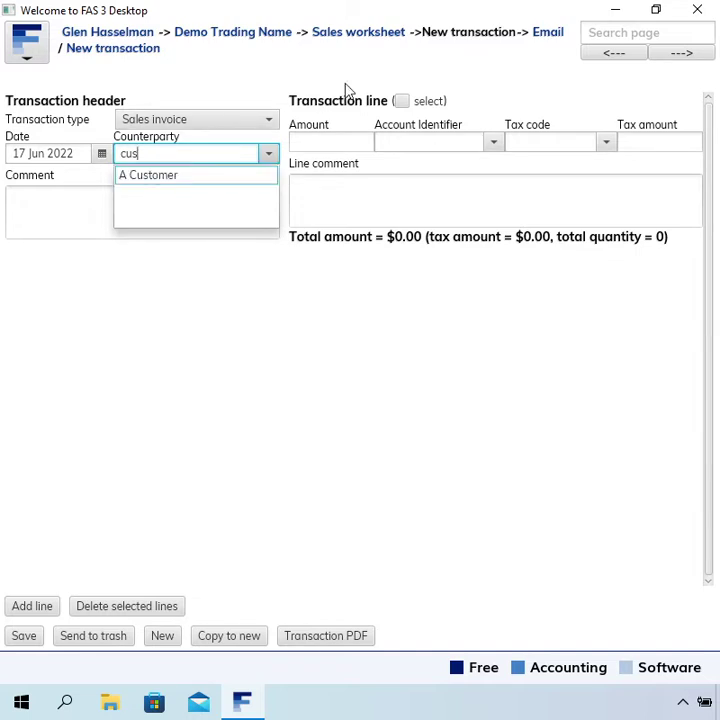
{"action": "key", "text": "Down"}
{"action": "key", "text": "Return"}
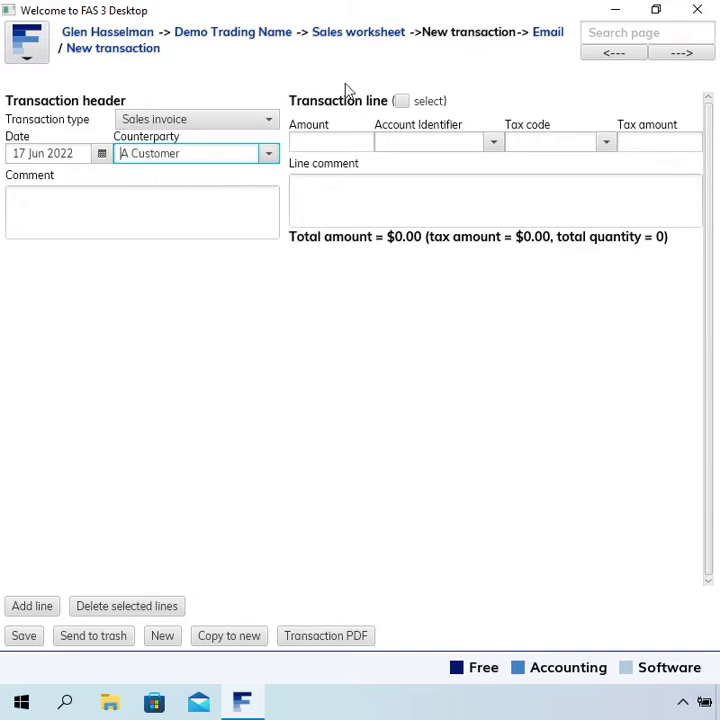
Step: Enter 'My first sale' as the invoice comment, removing the extra test lines after it
{"action": "left_click", "coordinate": [156, 204]}
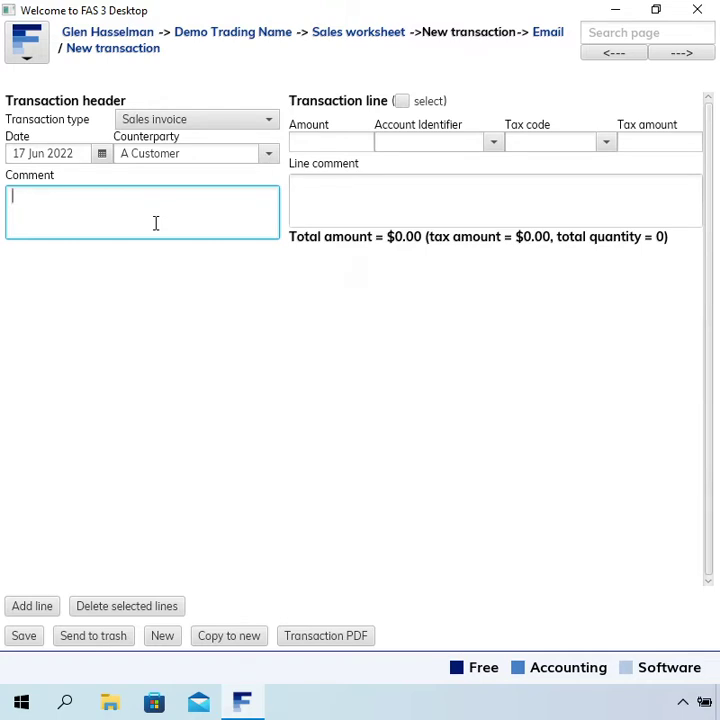
{"action": "type", "text": "My first sale"}
{"action": "key", "text": "Return"}
{"action": "key", "text": "Return"}
{"action": "key", "text": "Return"}
{"action": "key", "text": "Return"}
{"action": "key", "text": "Return"}
{"action": "key", "text": "Return"}
{"action": "key", "text": "Return"}
{"action": "key", "text": "Return"}
{"action": "key", "text": "Return"}
{"action": "key", "text": "Return"}
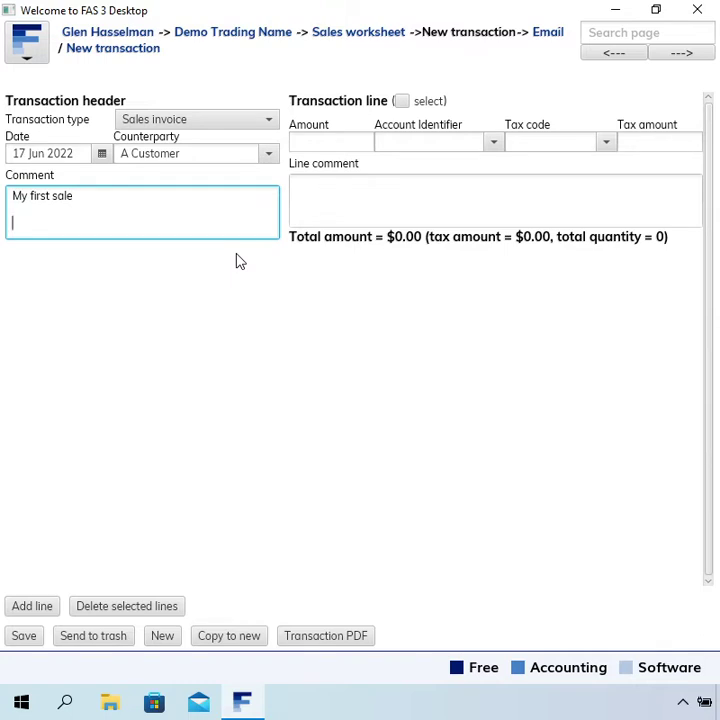
{"action": "key", "text": "Return"}
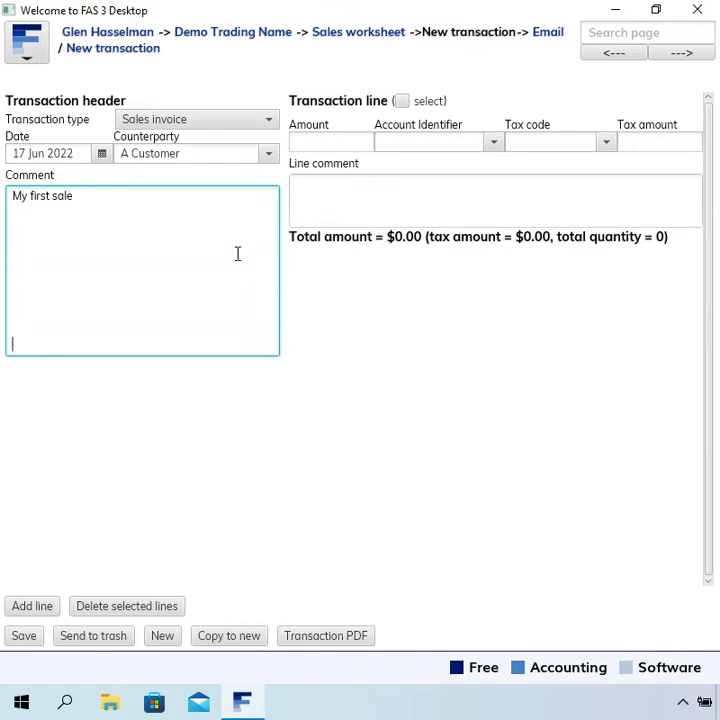
{"action": "type", "text": "Blah blah"}
{"action": "key", "text": "shift+Up"}
{"action": "key", "text": "shift+Up"}
{"action": "key", "text": "shift+Up"}
{"action": "key", "text": "shift+Up"}
{"action": "key", "text": "shift+Up"}
{"action": "key", "text": "shift+Up"}
{"action": "key", "text": "shift+Up"}
{"action": "key", "text": "shift+Up"}
{"action": "key", "text": "shift+Up"}
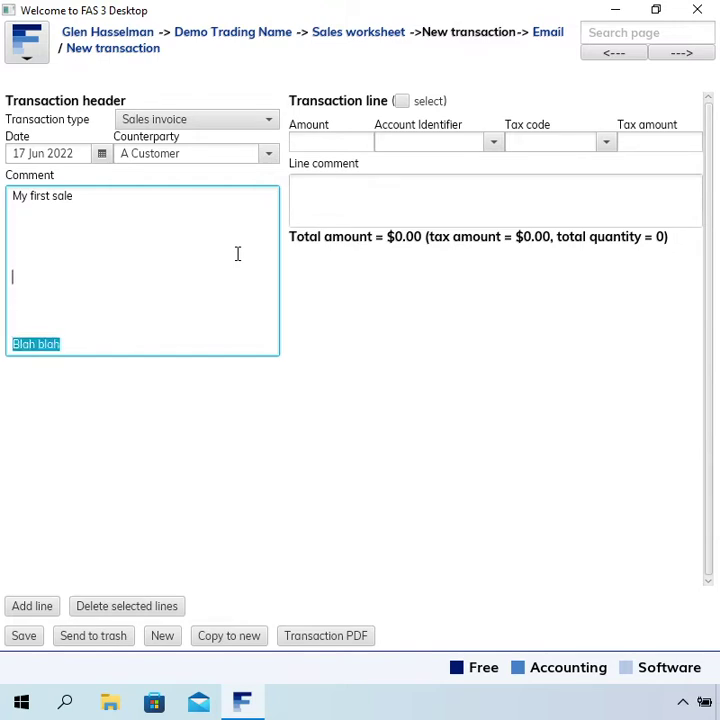
{"action": "key", "text": "BackSpace"}
{"action": "key", "text": "BackSpace"}
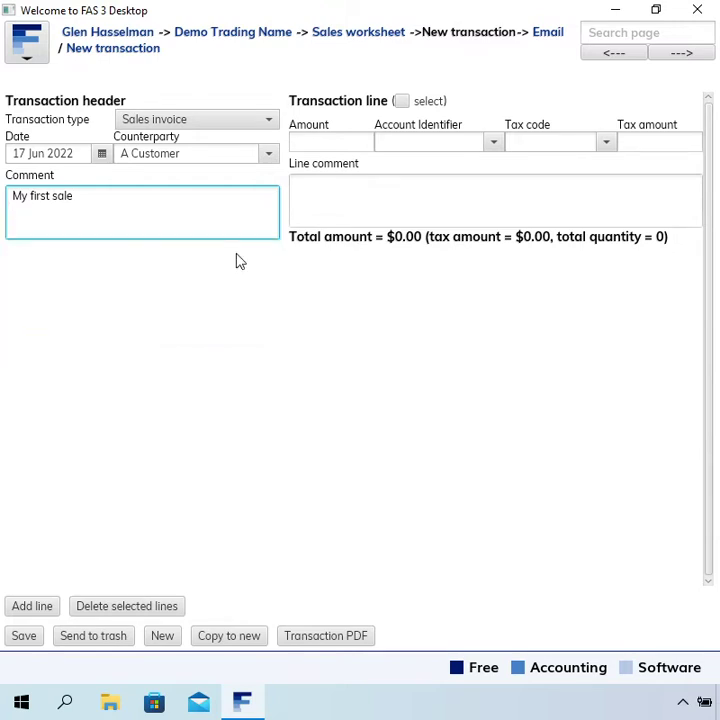
Step: Add a 110.00 line to Sales revenue, keeping GST taxable sale with 10.00 tax
{"action": "left_click", "coordinate": [363, 140]}
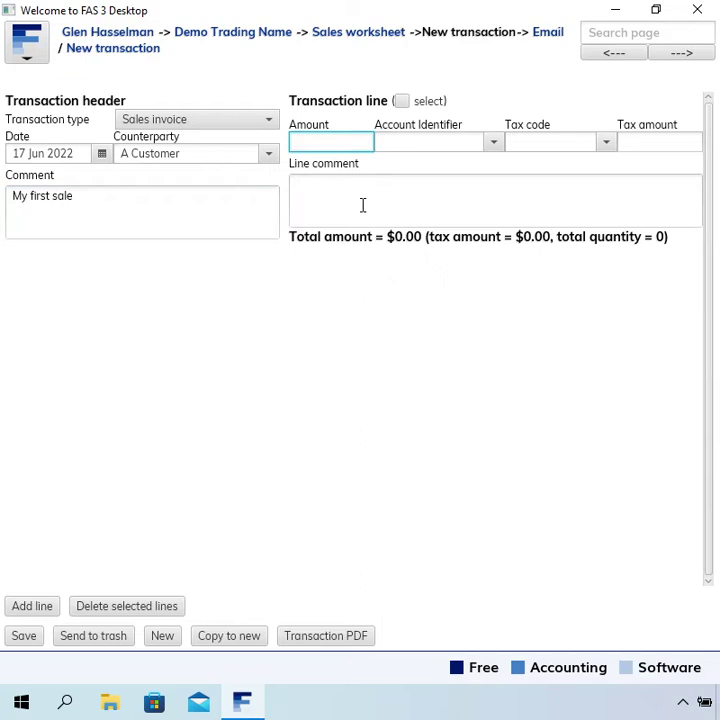
{"action": "type", "text": "110"}
{"action": "key", "text": "Tab"}
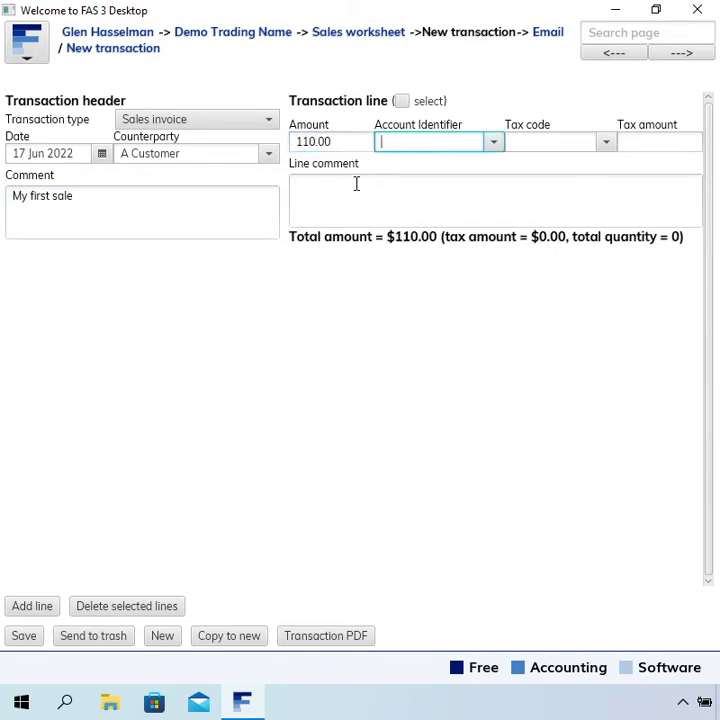
{"action": "type", "text": "sa"}
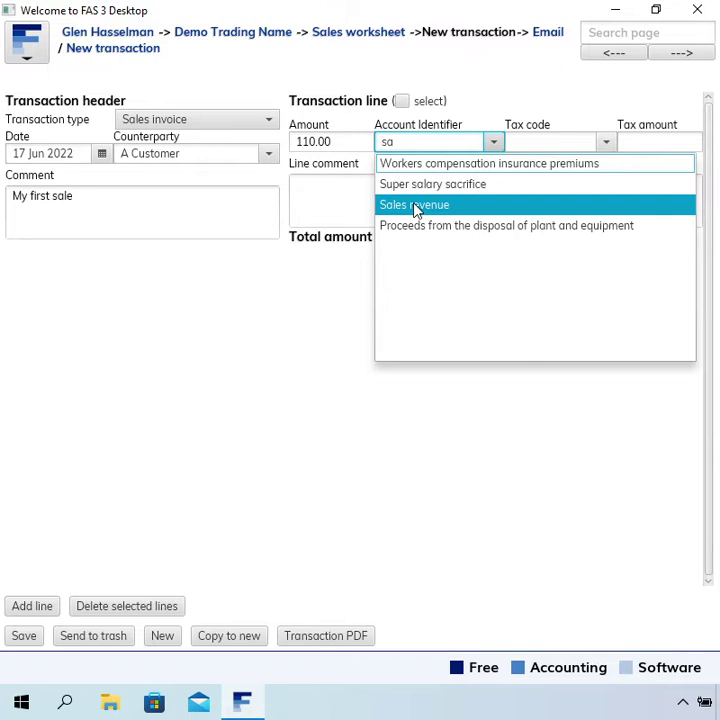
{"action": "left_click", "coordinate": [417, 205]}
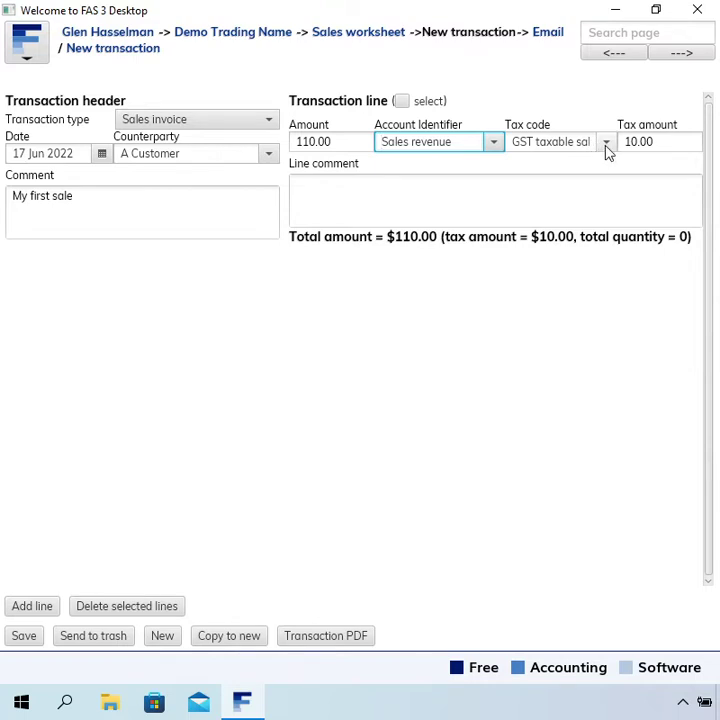
{"action": "left_click", "coordinate": [606, 143]}
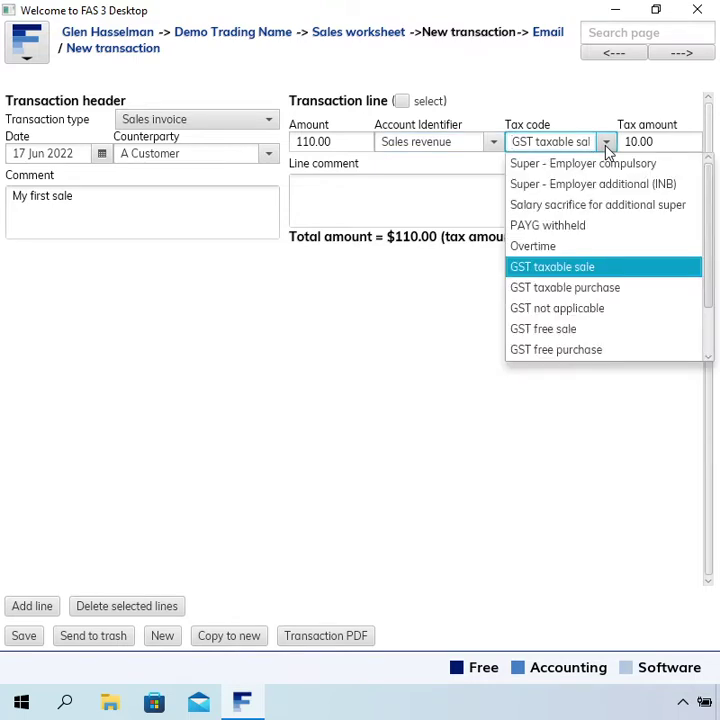
{"action": "left_click", "coordinate": [606, 145]}
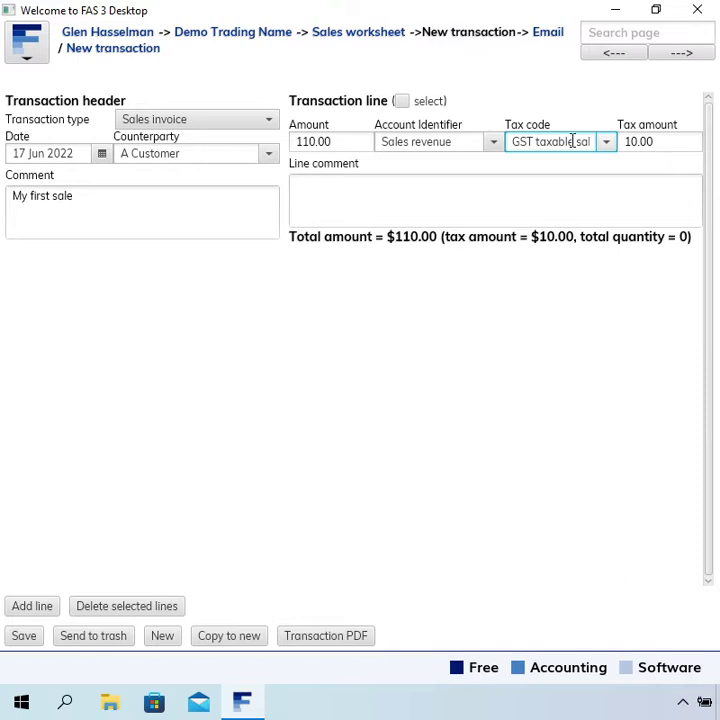
{"action": "left_click", "coordinate": [667, 139]}
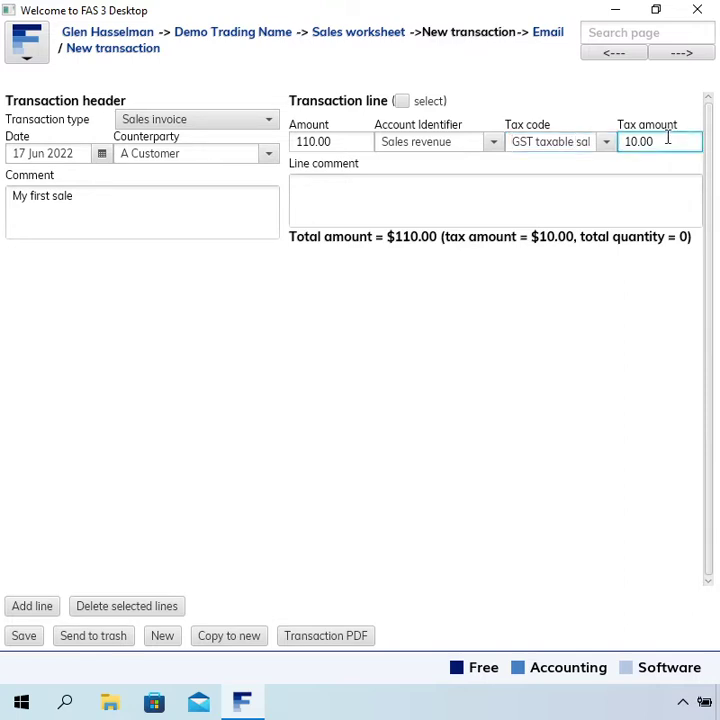
{"action": "left_click", "coordinate": [660, 140]}
Step: Comment the first line 'Line comment' and add an empty second transaction line
{"action": "left_click", "coordinate": [346, 197]}
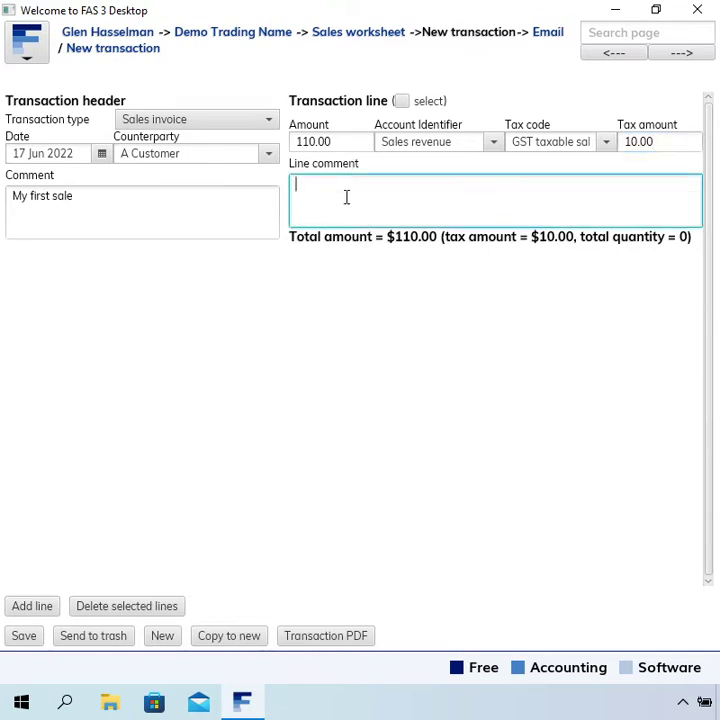
{"action": "type", "text": "Line comment"}
{"action": "key", "text": "Return"}
{"action": "key", "text": "Return"}
{"action": "key", "text": "Return"}
{"action": "key", "text": "Return"}
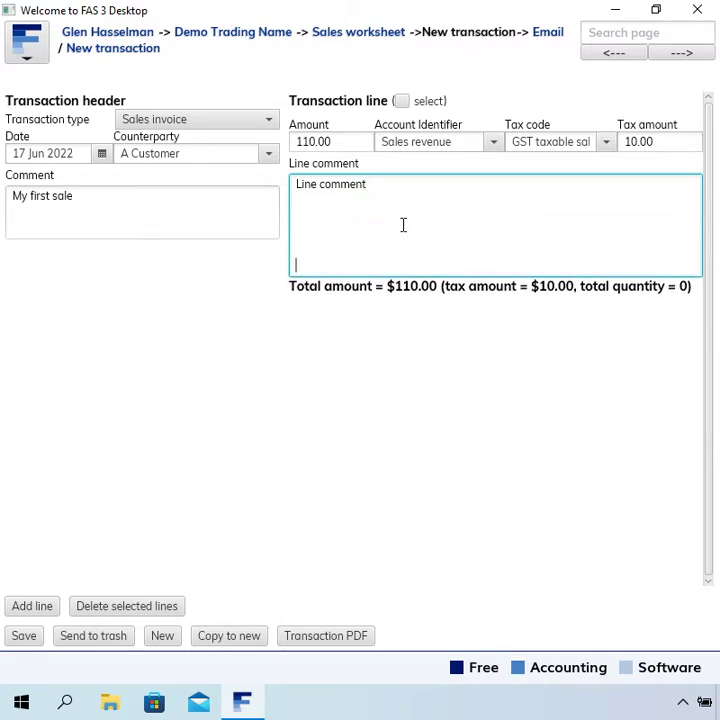
{"action": "key", "text": "BackSpace"}
{"action": "key", "text": "BackSpace"}
{"action": "key", "text": "BackSpace"}
{"action": "key", "text": "BackSpace"}
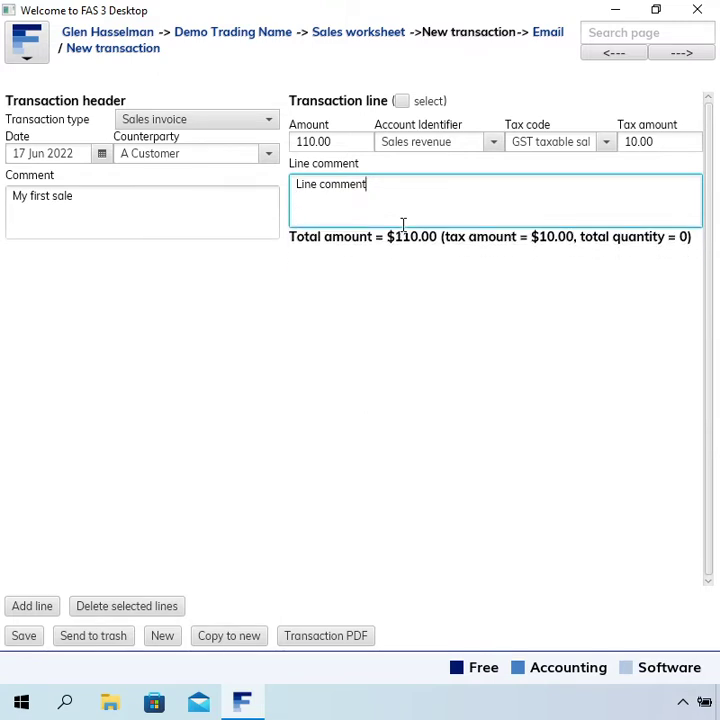
{"action": "left_click", "coordinate": [378, 288]}
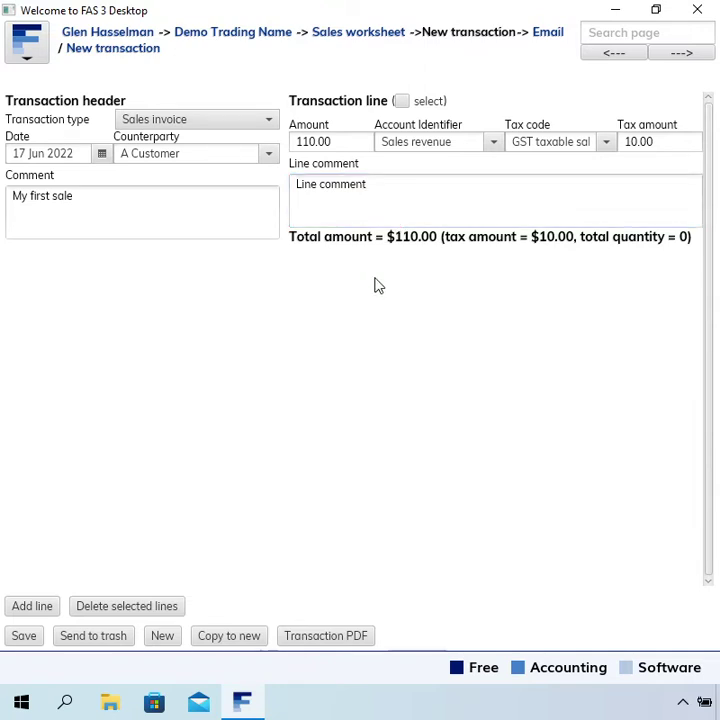
{"action": "left_click", "coordinate": [34, 607]}
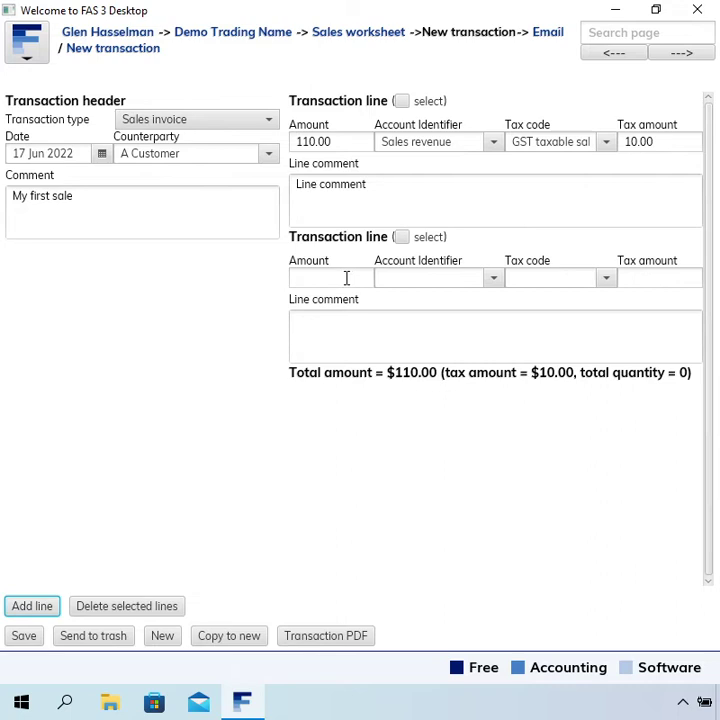
Step: Fill the second line with 220.00 to Sales revenue, comment 'Itemise invoice', and save the $330.00 invoice
{"action": "left_click", "coordinate": [347, 278]}
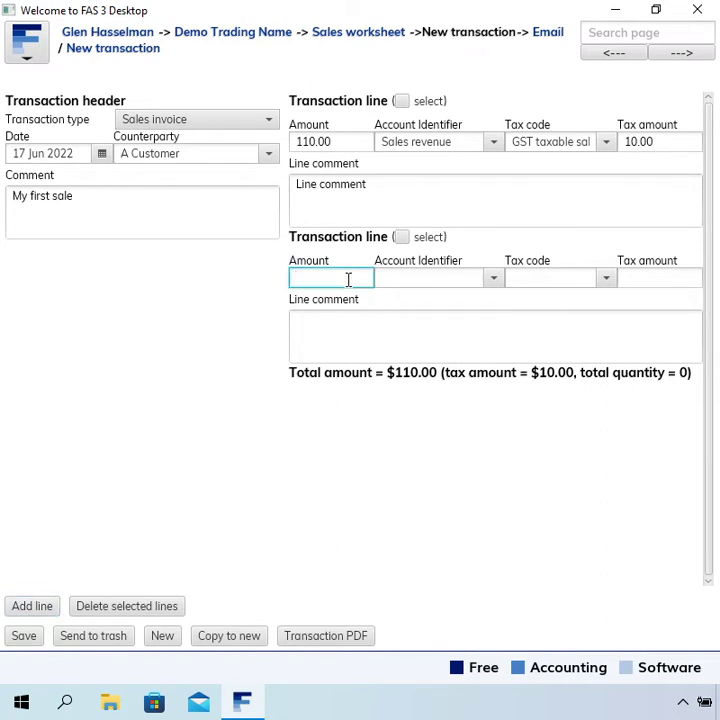
{"action": "type", "text": "220"}
{"action": "key", "text": "Tab"}
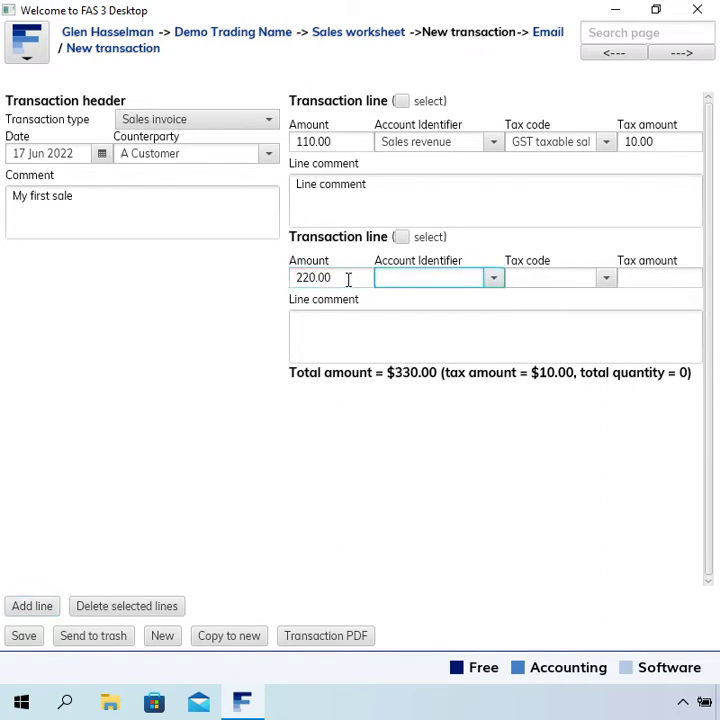
{"action": "type", "text": "Sal"}
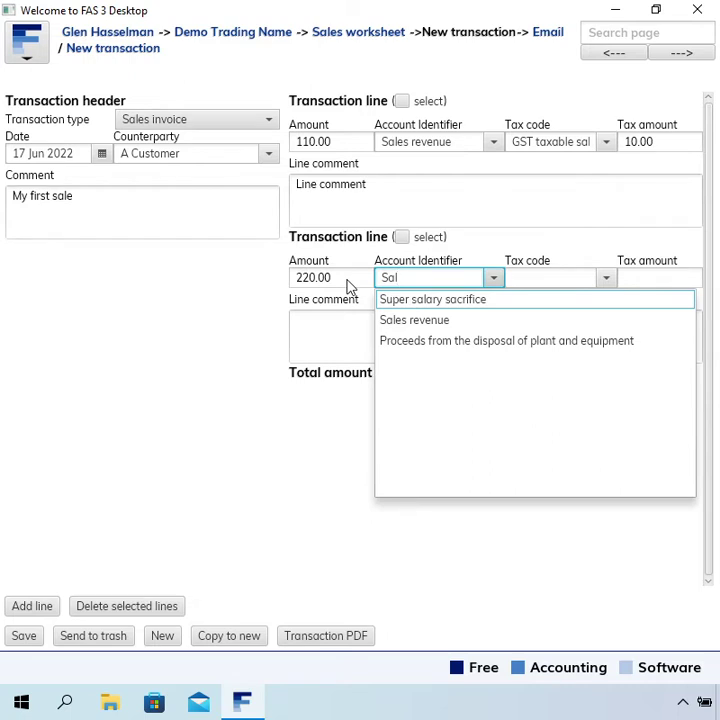
{"action": "left_click", "coordinate": [421, 320]}
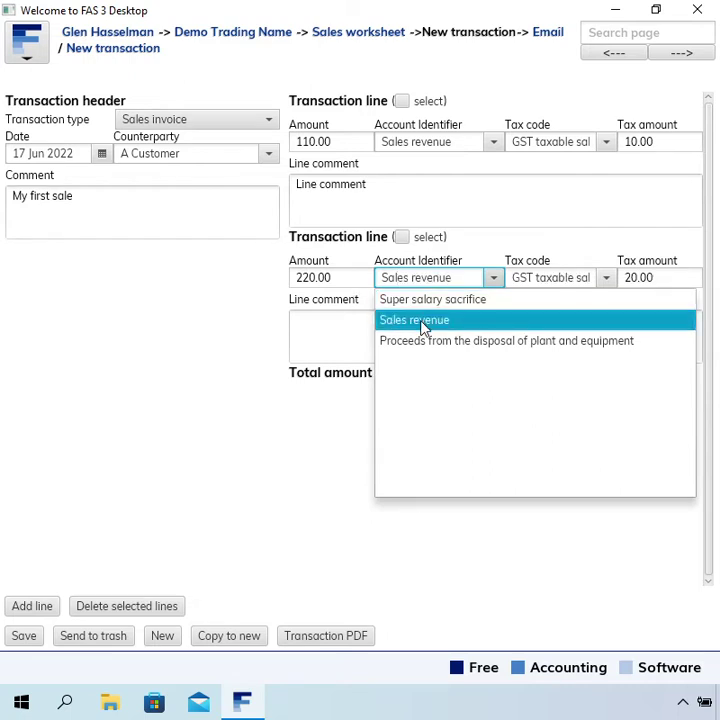
{"action": "left_click", "coordinate": [423, 321]}
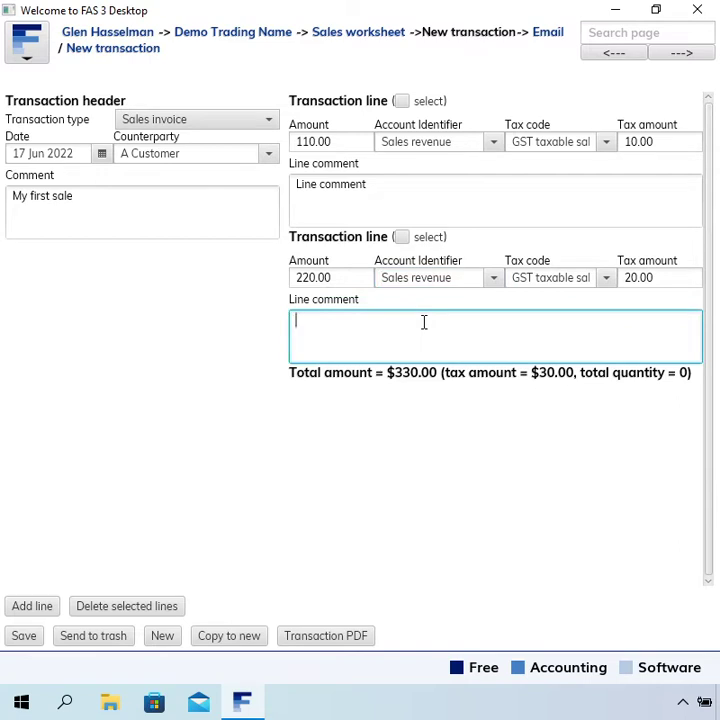
{"action": "type", "text": "Itemise invoice"}
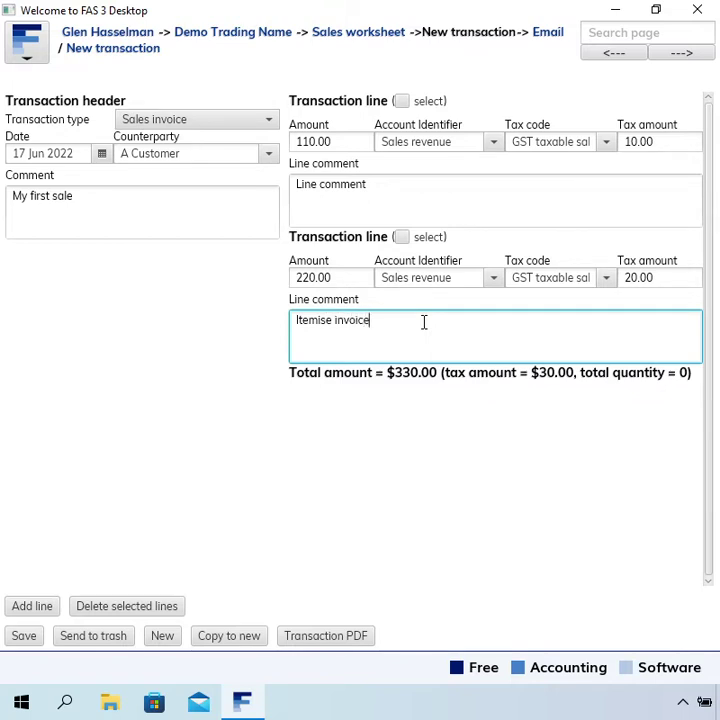
{"action": "left_click", "coordinate": [22, 643]}
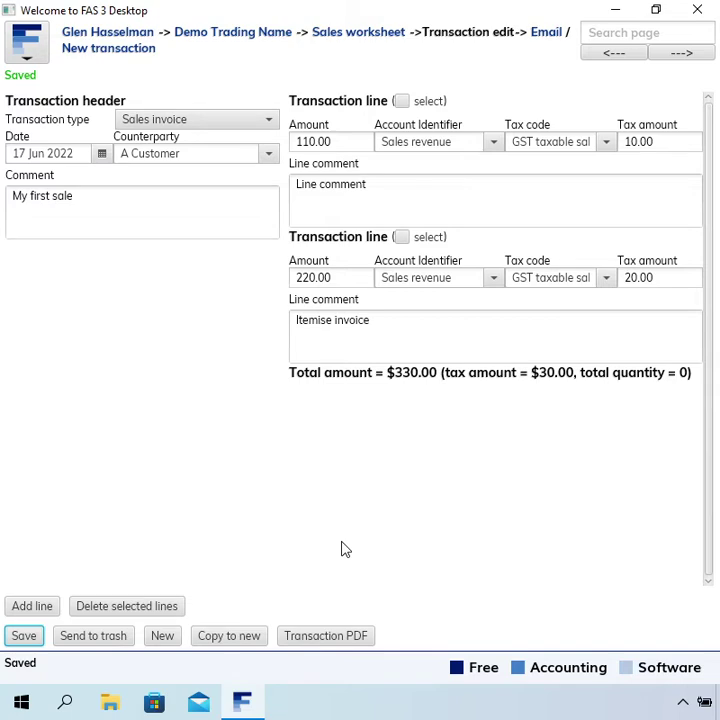
Step: Export the invoice to PDF, bringing up the save dialog for Tax_Invoice_Demo_Trading_Name.pdf
{"action": "left_click", "coordinate": [320, 644]}
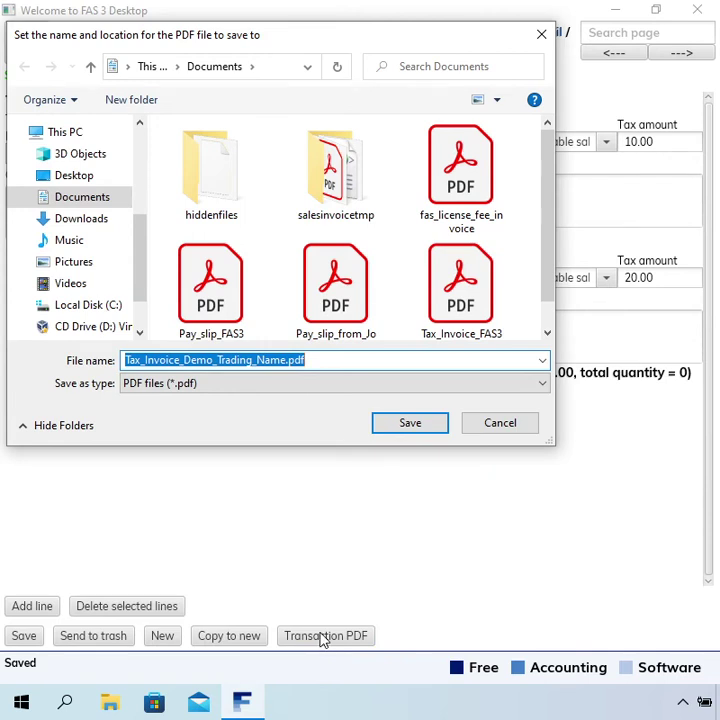
Step: Save Tax_Invoice_Demo_Trading_Name.pdf to the Desktop folder
{"action": "left_click", "coordinate": [80, 177]}
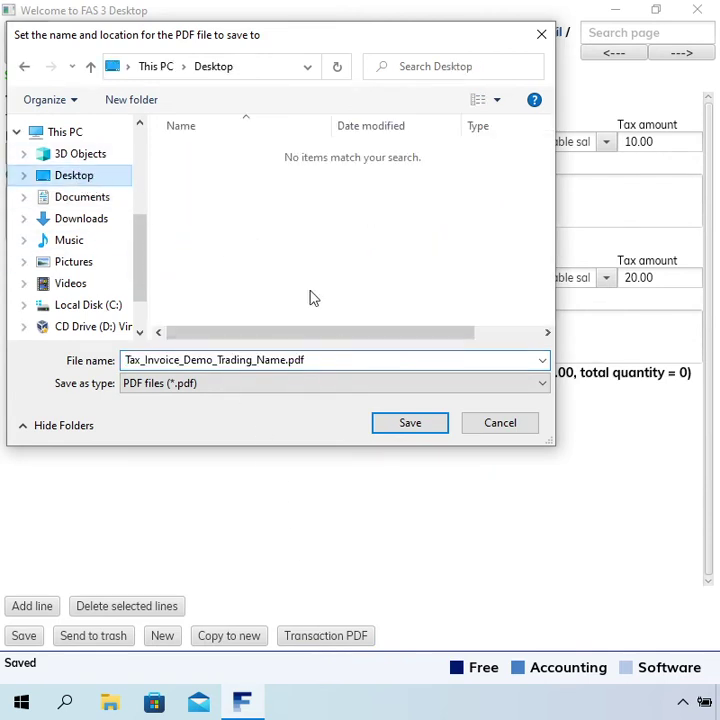
{"action": "left_click", "coordinate": [415, 426]}
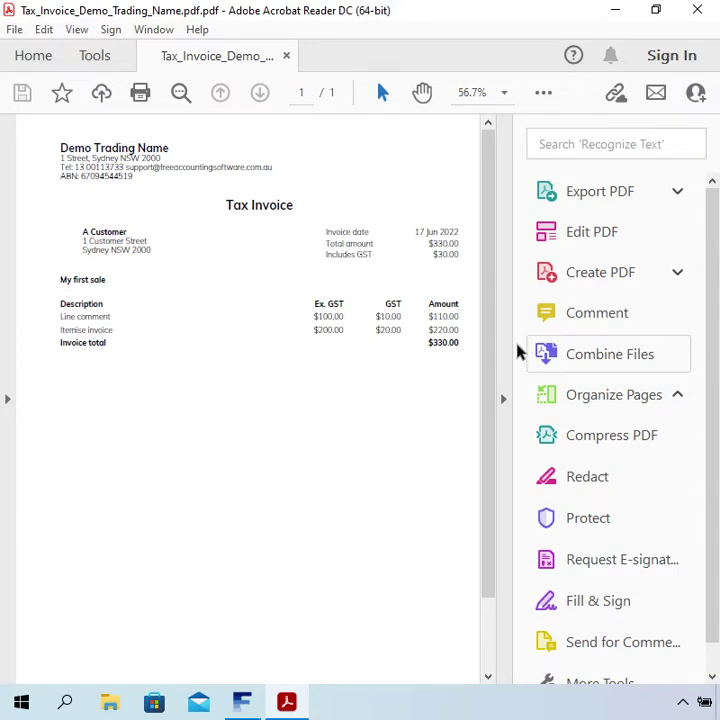
Step: Hide the Tools pane to review the invoice larger, then close Acrobat Reader
{"action": "left_click", "coordinate": [502, 400]}
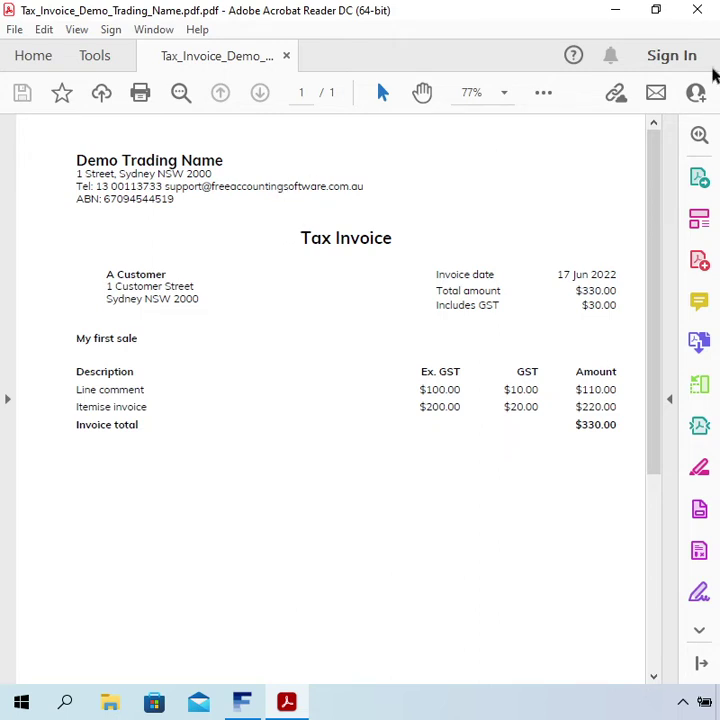
{"action": "left_click", "coordinate": [697, 12]}
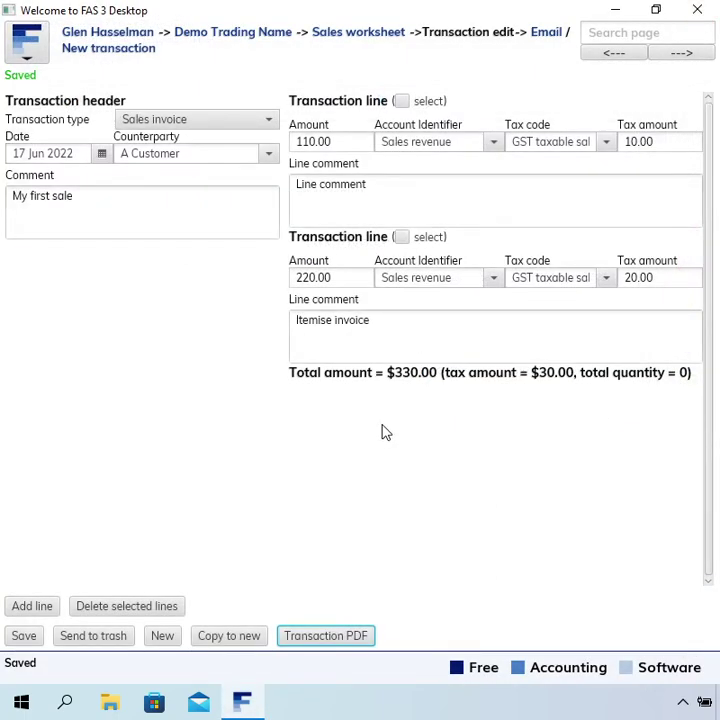
Step: Return to the Demo Trading Name business page and open the Other purchases worksheet
{"action": "left_click", "coordinate": [269, 38]}
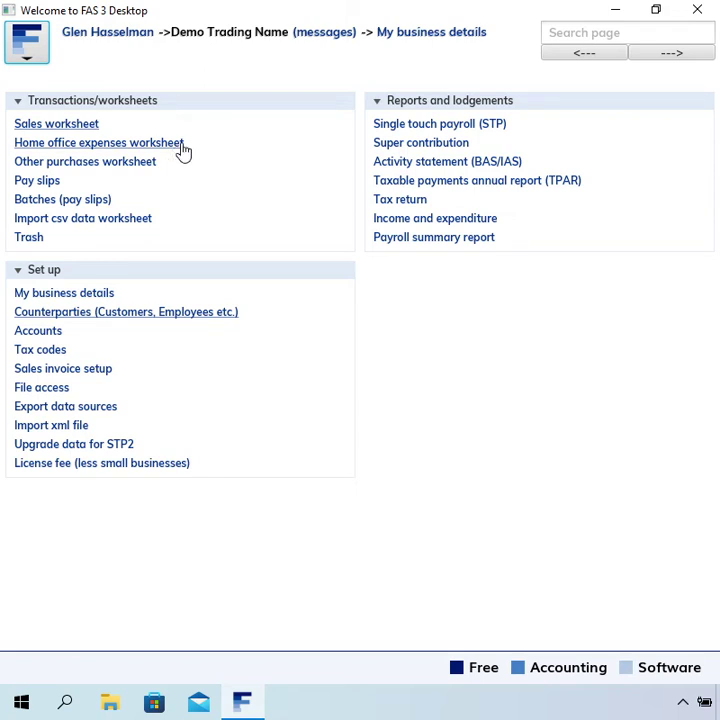
{"action": "left_click", "coordinate": [102, 164]}
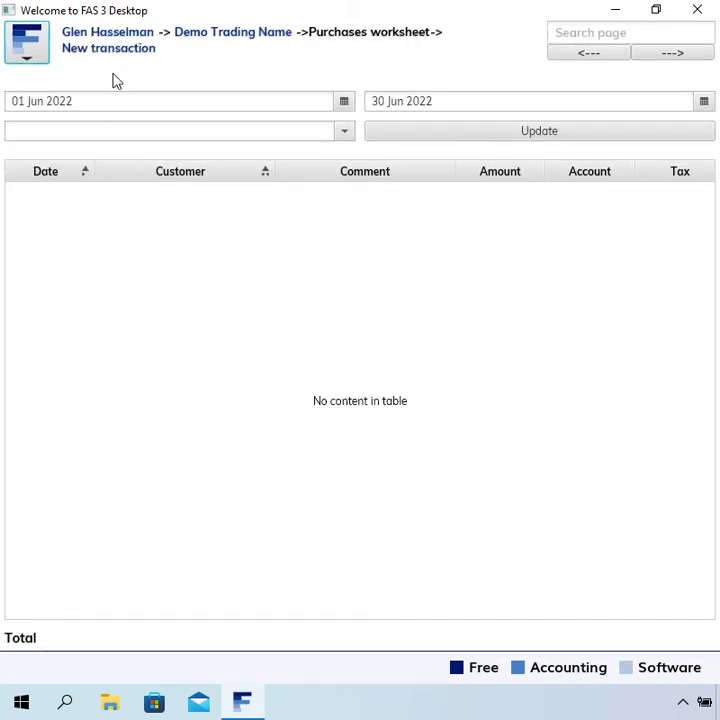
Step: Start a new purchase invoice dated 17 Jun 2022 with A Supplier as counterparty
{"action": "left_click", "coordinate": [122, 50]}
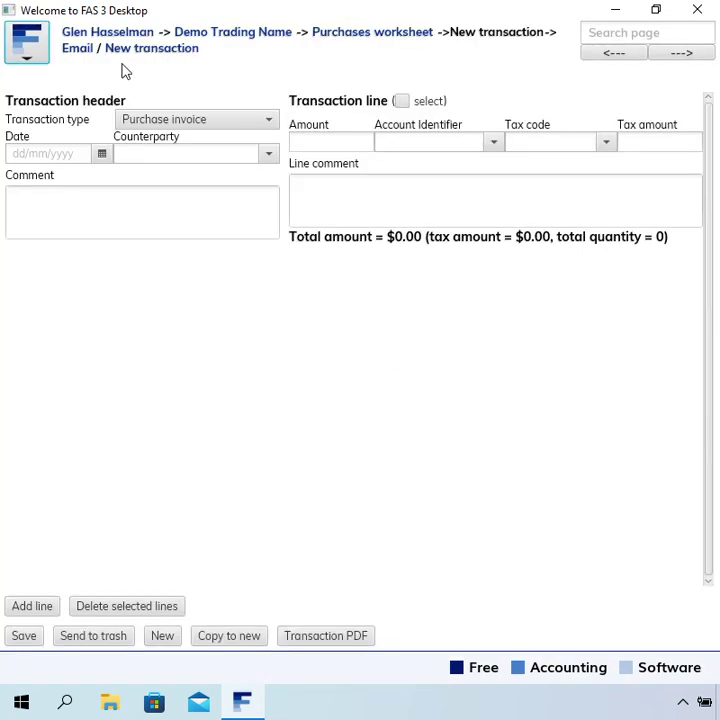
{"action": "left_click", "coordinate": [180, 119]}
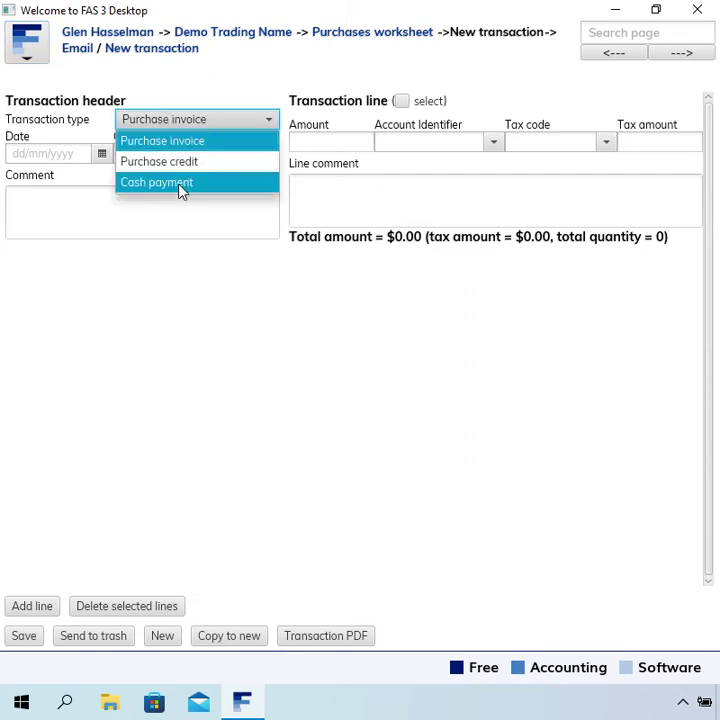
{"action": "left_click", "coordinate": [150, 138]}
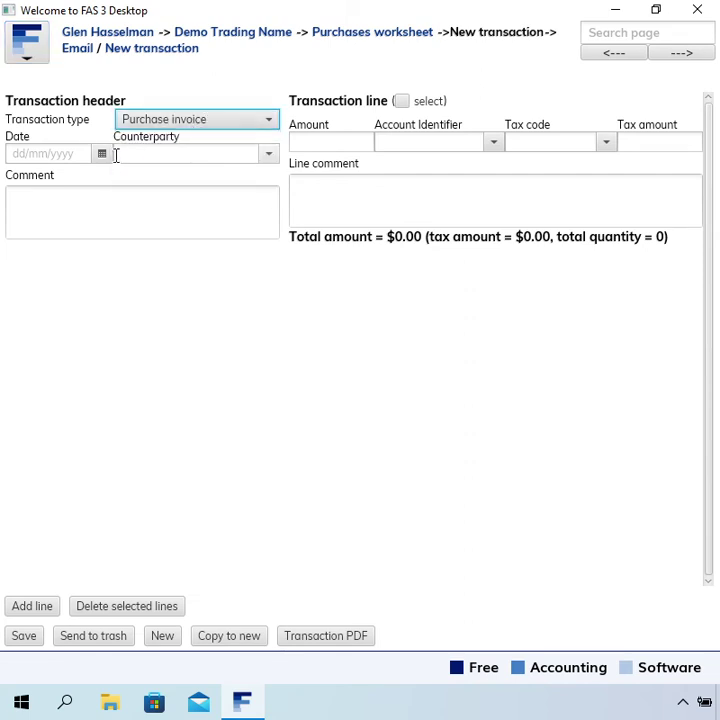
{"action": "left_click", "coordinate": [103, 154]}
{"action": "left_click", "coordinate": [158, 270]}
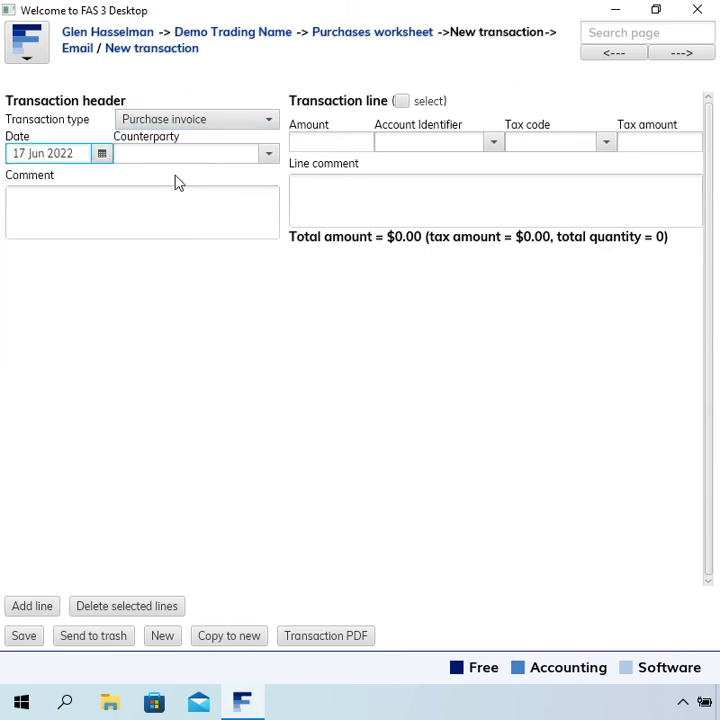
{"action": "left_click", "coordinate": [183, 152]}
{"action": "type", "text": "sup"}
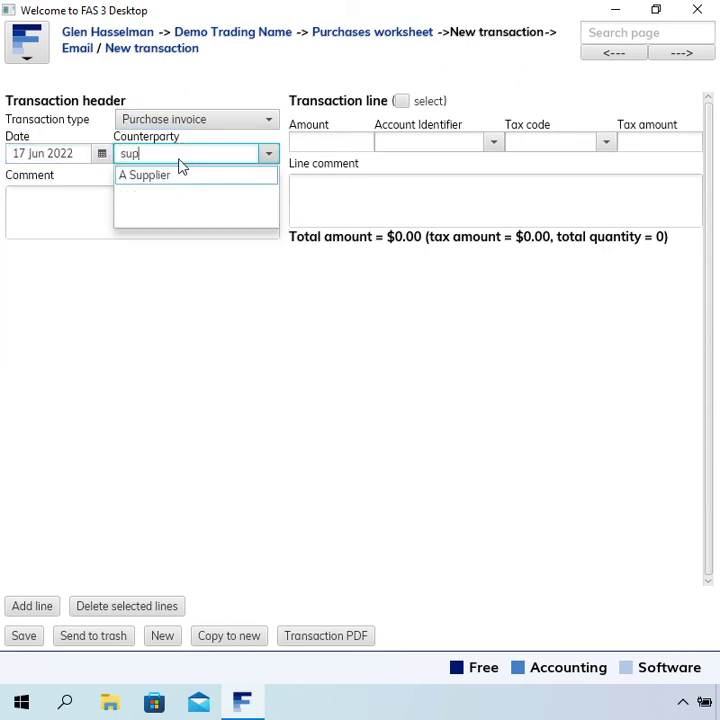
{"action": "key", "text": "Return"}
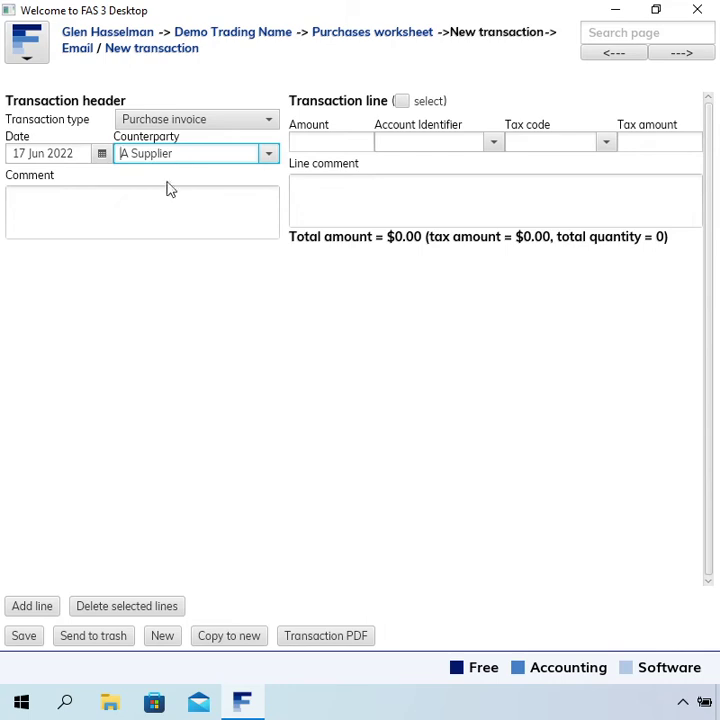
Step: Comment the invoice 'Purchase', enter a 55.00 line amount and type 'other' for the account
{"action": "left_click", "coordinate": [161, 201]}
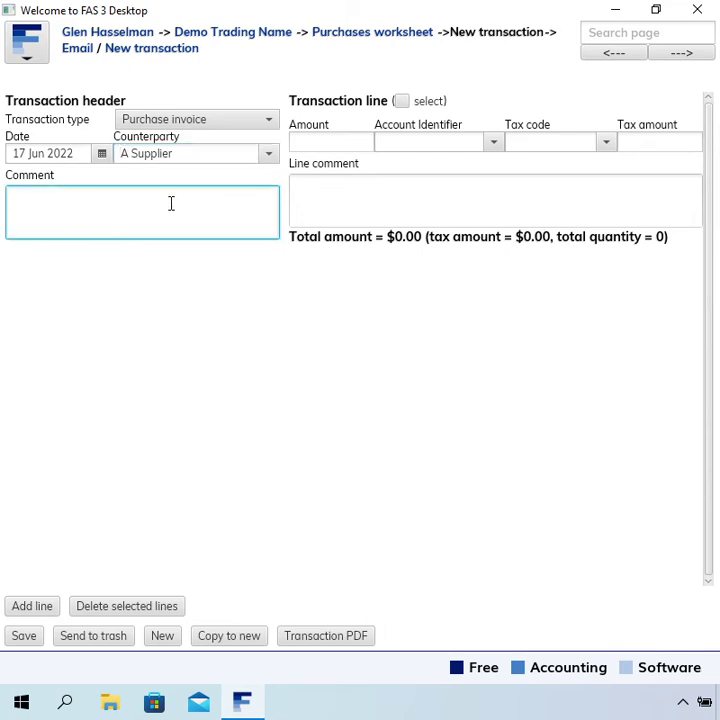
{"action": "type", "text": "Purchase"}
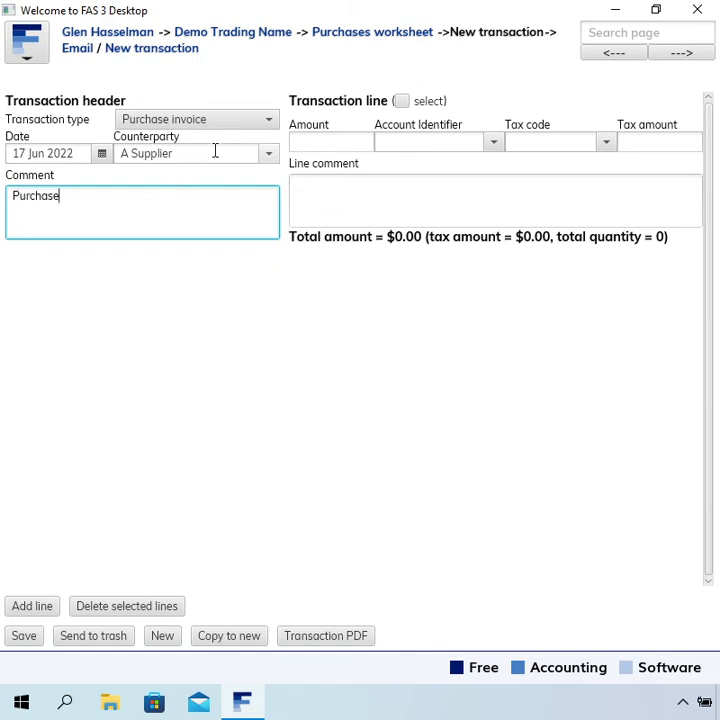
{"action": "left_click", "coordinate": [312, 145]}
{"action": "type", "text": "55"}
{"action": "key", "text": "Tab"}
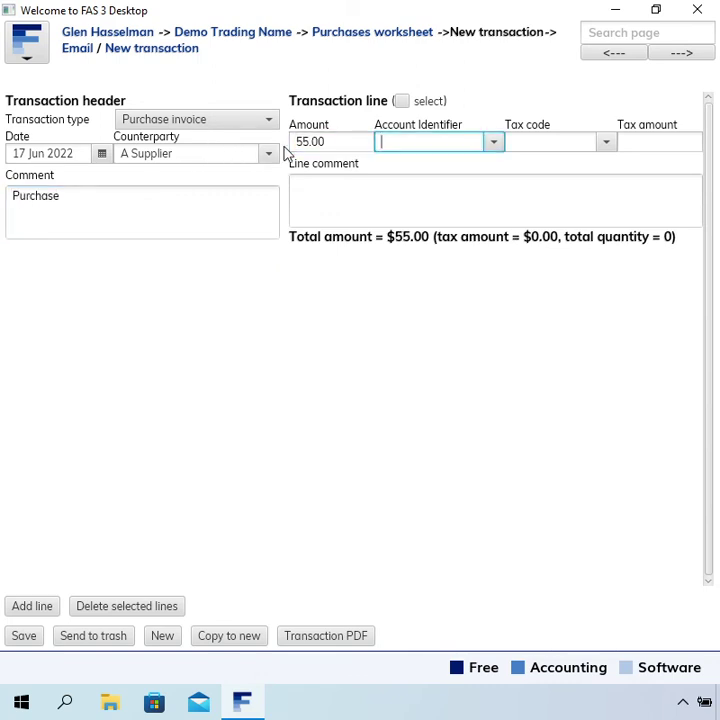
{"action": "type", "text": "other"}
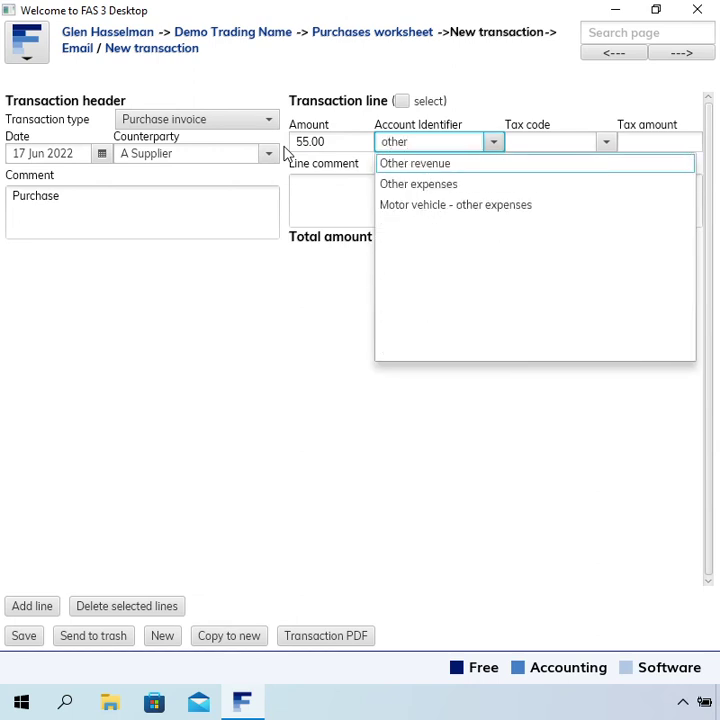
Step: Assign the line to Other expenses with a blank line comment and save the $55.00 invoice
{"action": "left_click", "coordinate": [443, 186]}
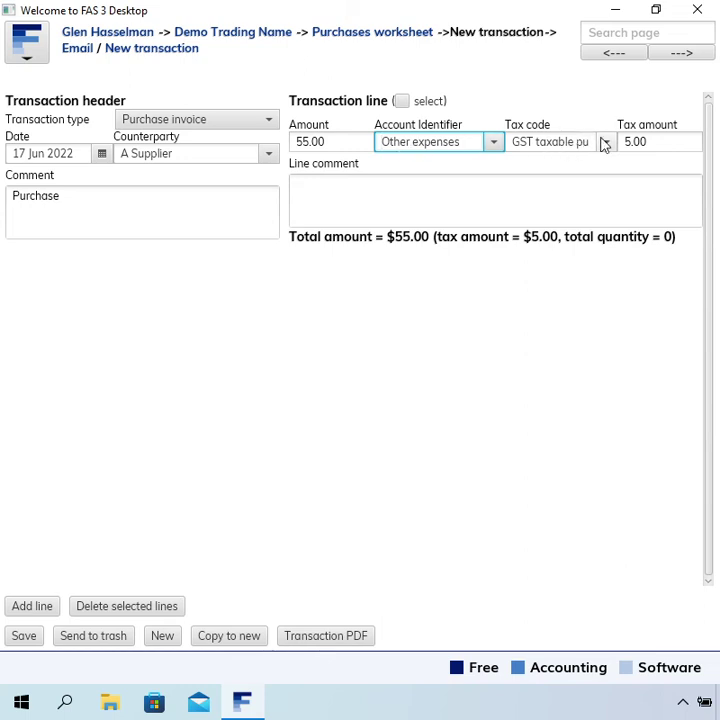
{"action": "left_click", "coordinate": [508, 211]}
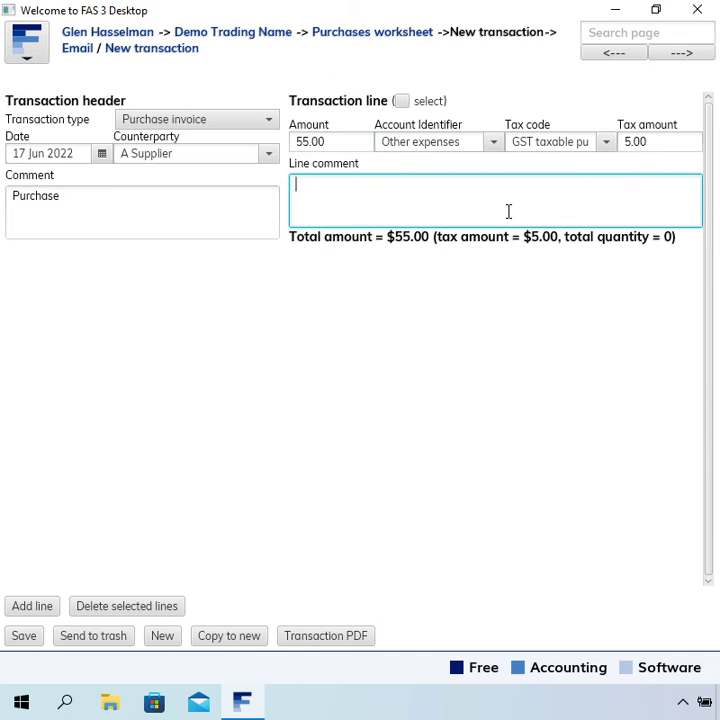
{"action": "type", "text": "Line"}
{"action": "key", "text": "ctrl+a"}
{"action": "key", "text": "BackSpace"}
{"action": "left_click", "coordinate": [23, 636]}
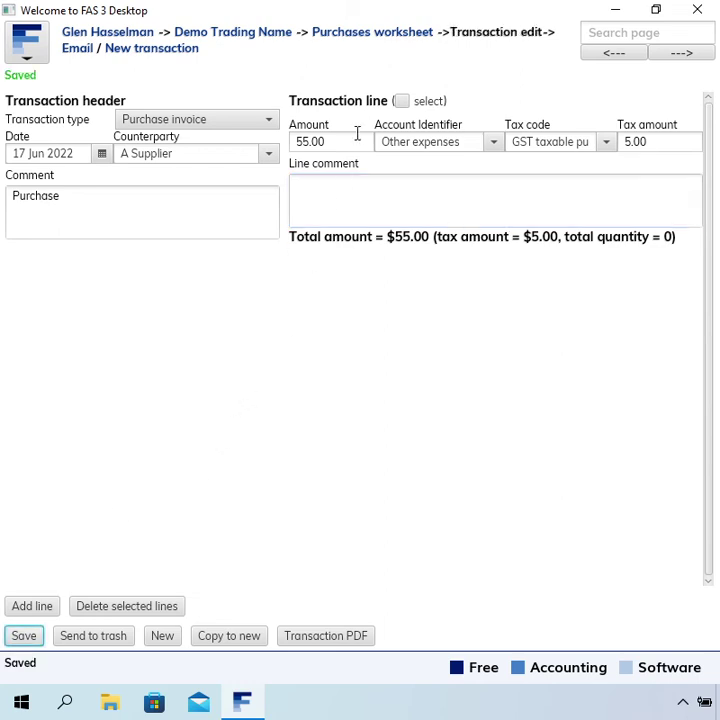
Step: Check the saved 2022-06-17 Purchase entry in the Purchases worksheet, then return to Demo Trading Name
{"action": "left_click", "coordinate": [370, 33]}
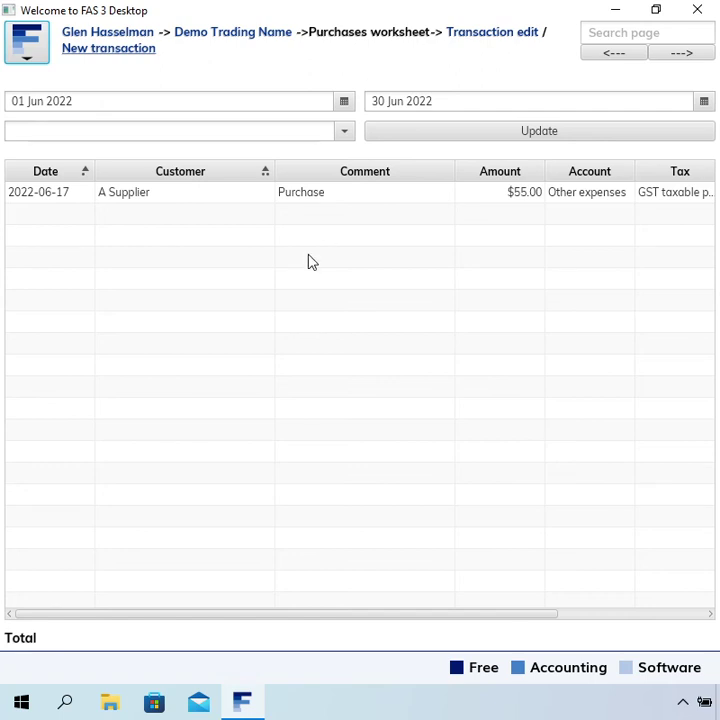
{"action": "left_click", "coordinate": [276, 198]}
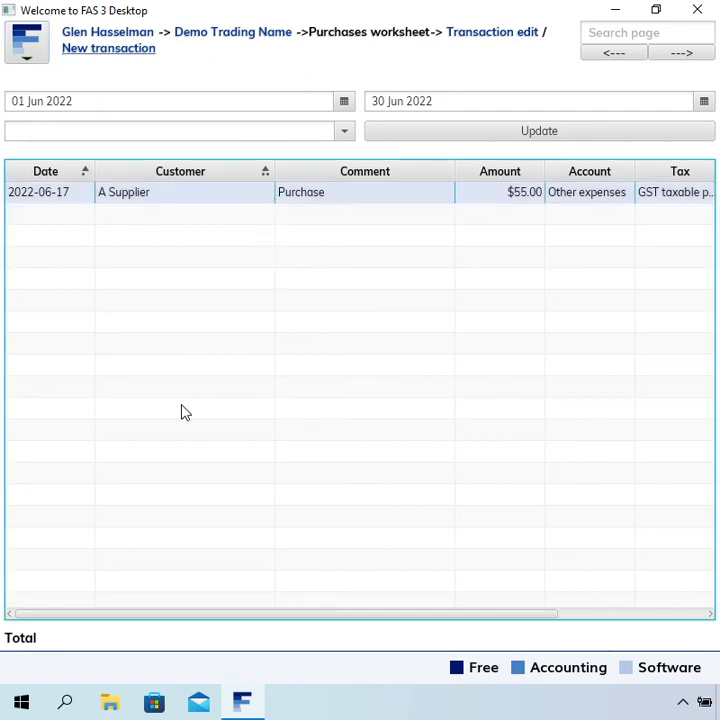
{"action": "left_click", "coordinate": [249, 37]}
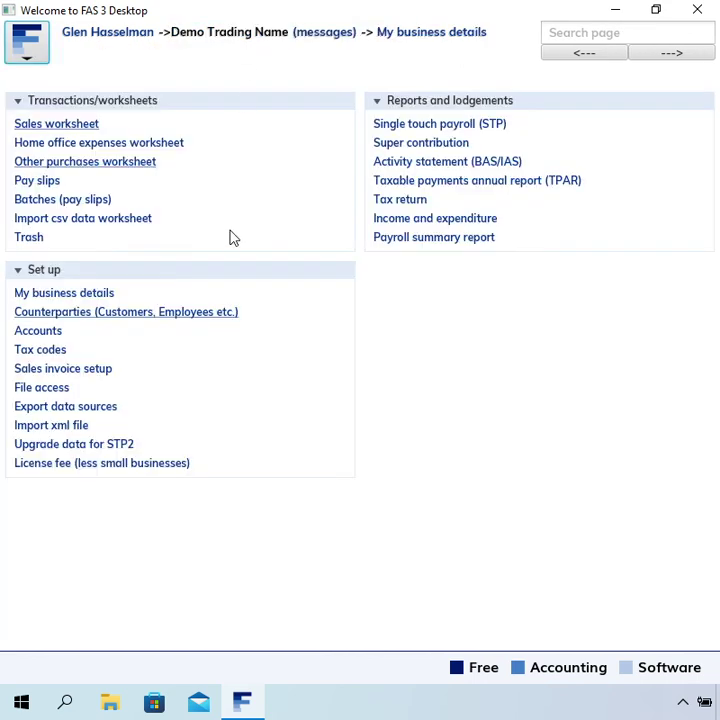
Step: Open the Income and expenditure report for 01 Jul 2021–30 Jun 2022 and review Other expenses and Sales revenue
{"action": "left_click", "coordinate": [482, 220]}
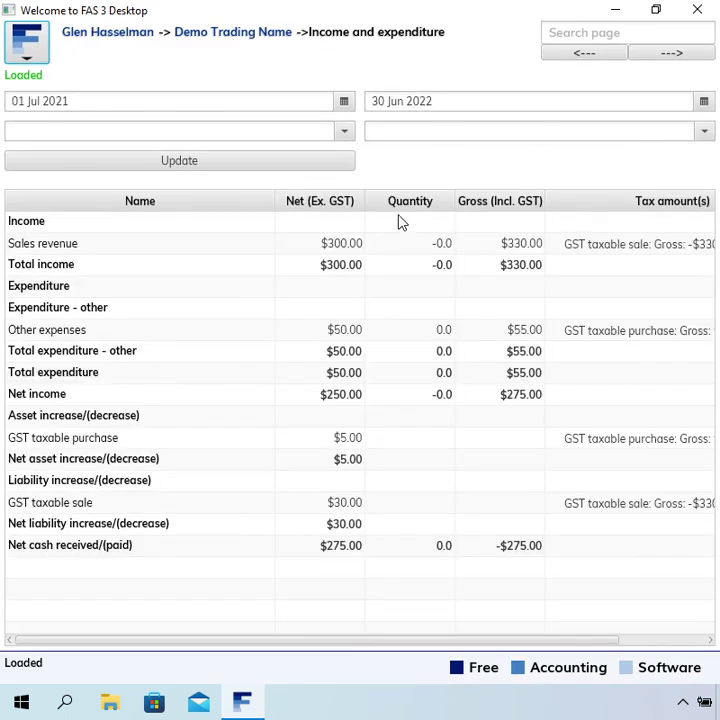
{"action": "left_click", "coordinate": [69, 106]}
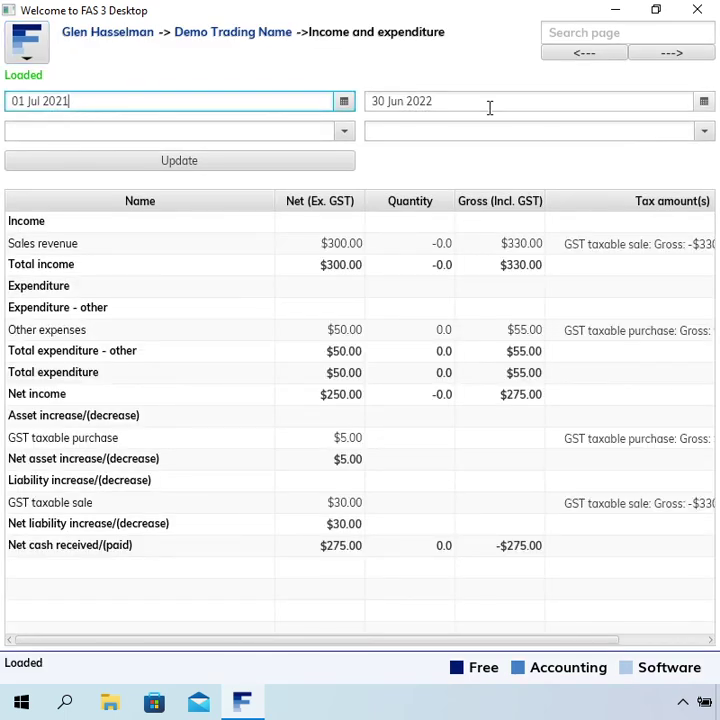
{"action": "left_click", "coordinate": [491, 110]}
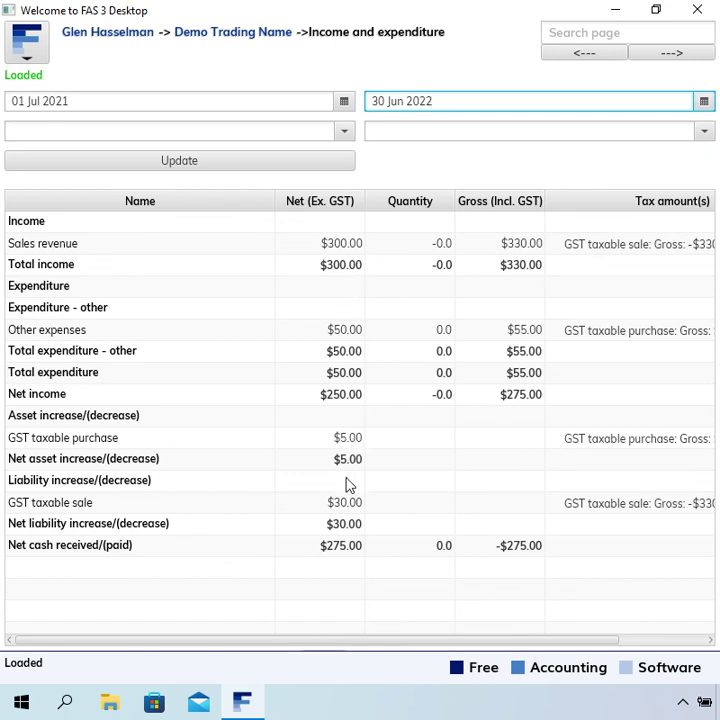
{"action": "left_click", "coordinate": [353, 340]}
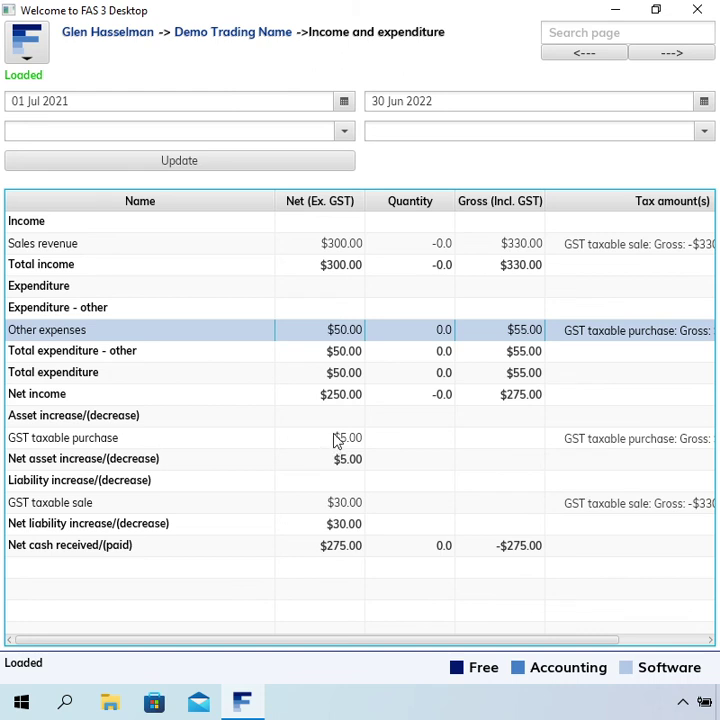
{"action": "left_click", "coordinate": [505, 244]}
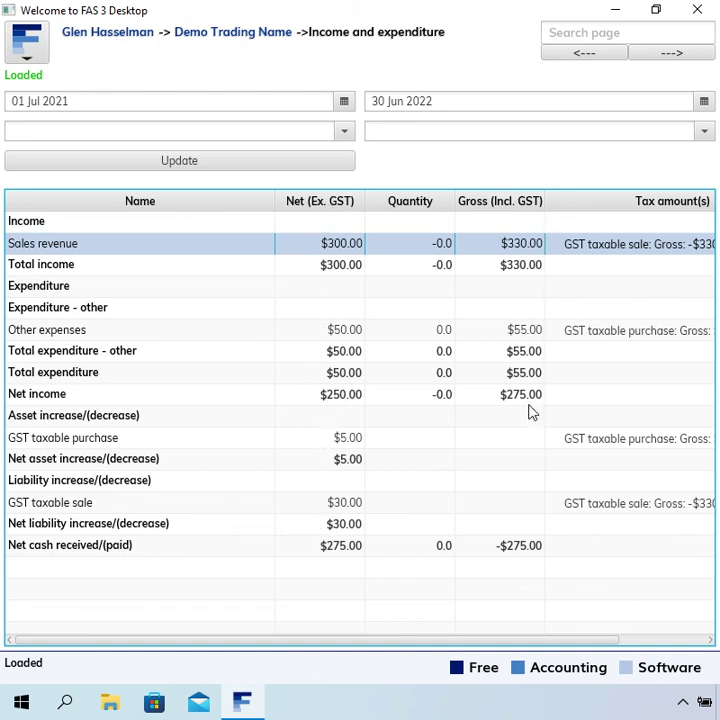
{"action": "left_click", "coordinate": [333, 340]}
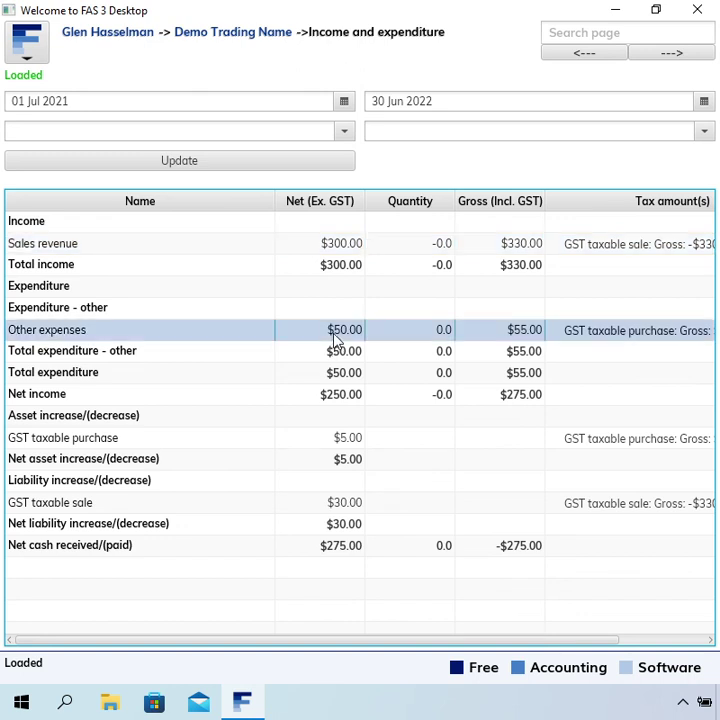